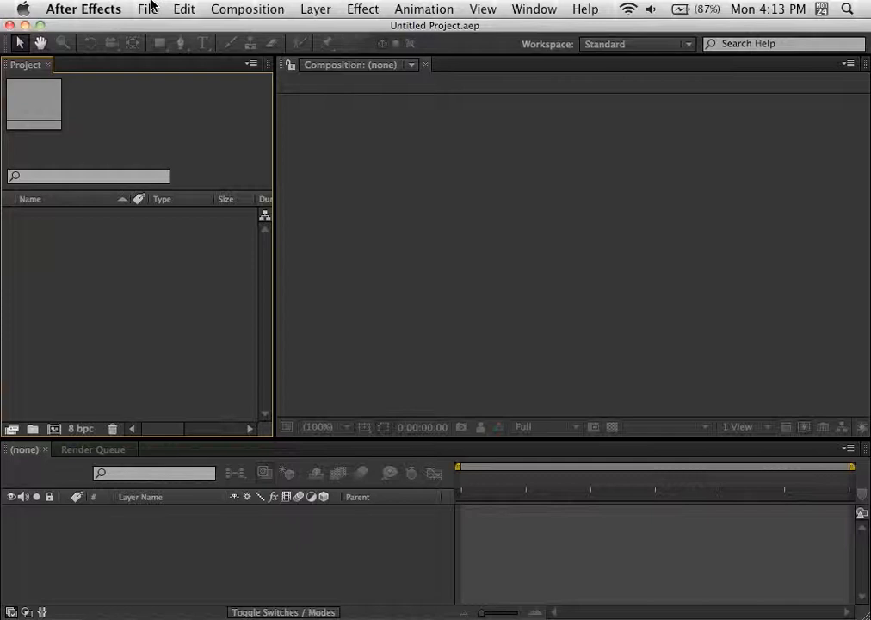
pyautogui.click(148, 14)
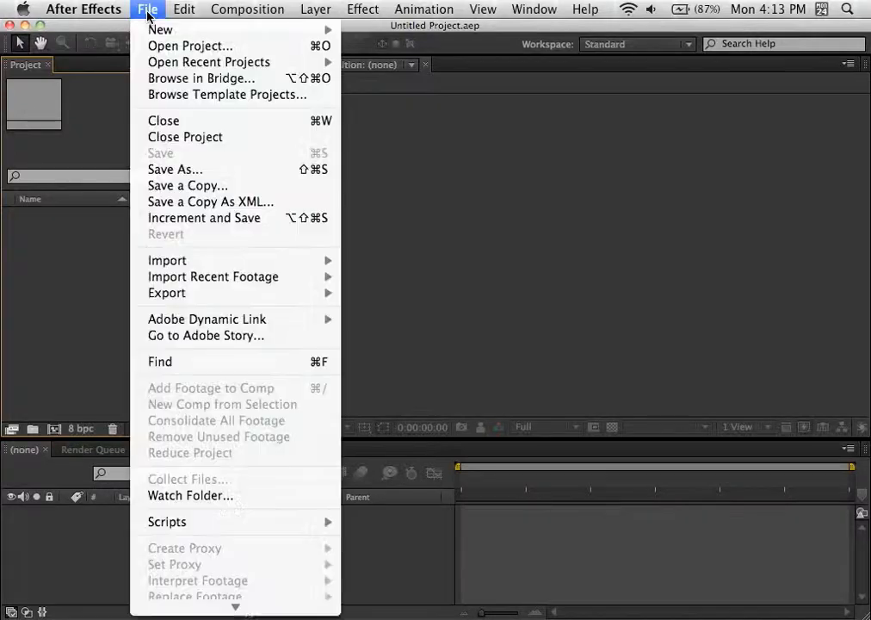
pyautogui.moveTo(190, 260)
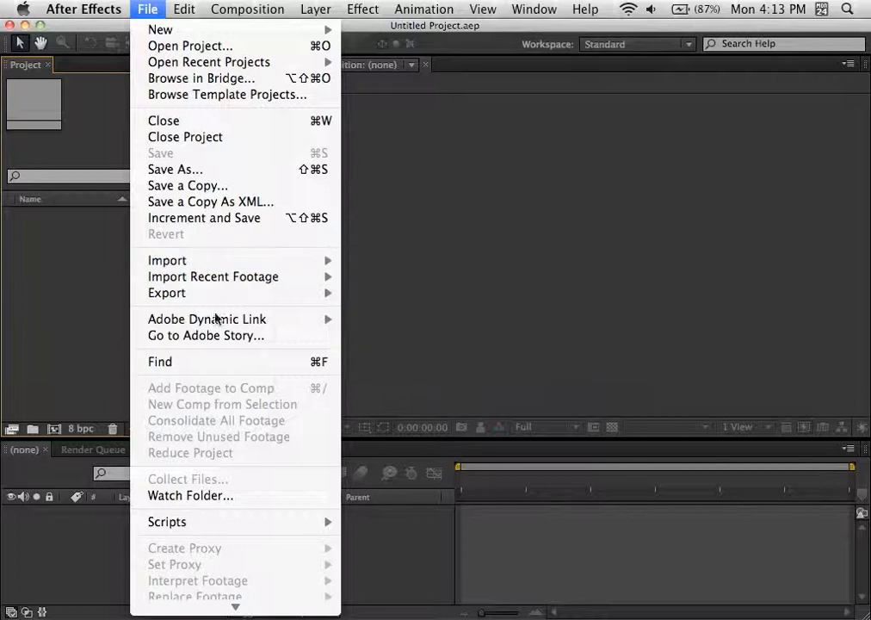
pyautogui.click(46, 262)
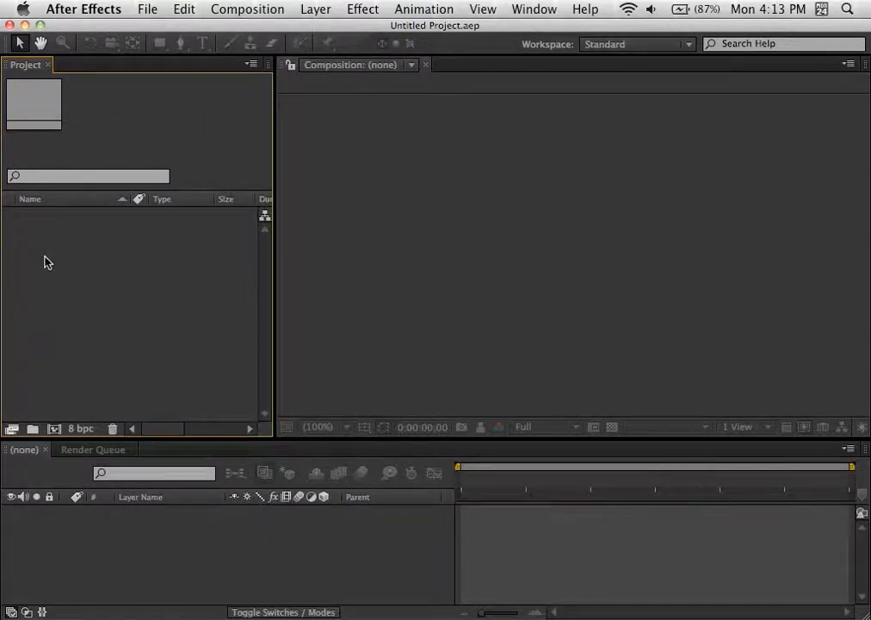
pyautogui.rightClick(47, 262)
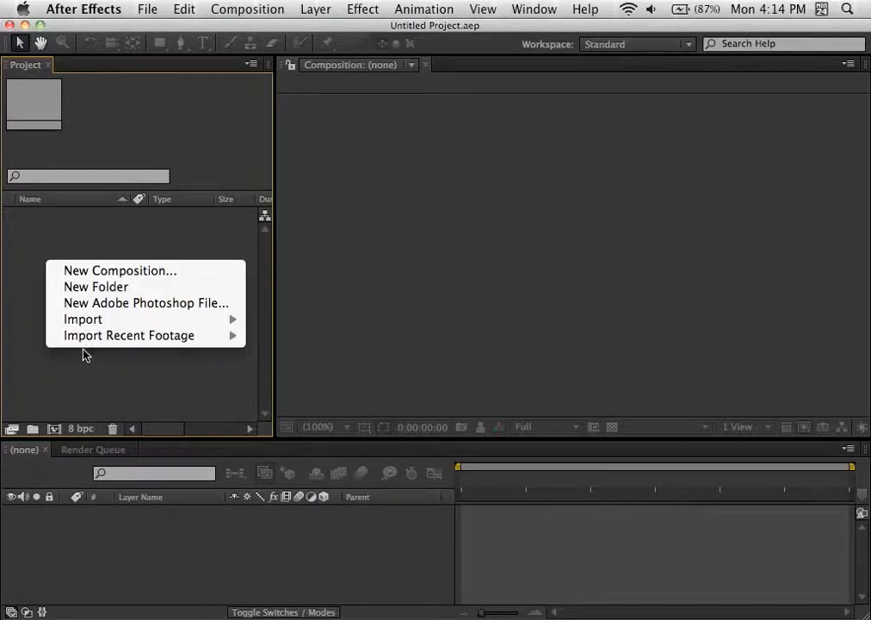
pyautogui.moveTo(89, 321)
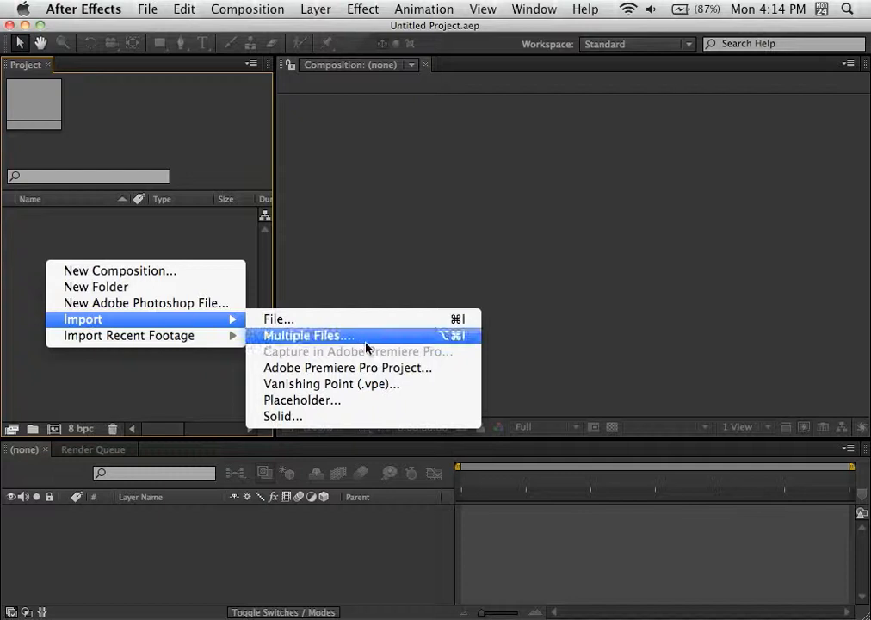
pyautogui.click(190, 230)
pyautogui.click(146, 8)
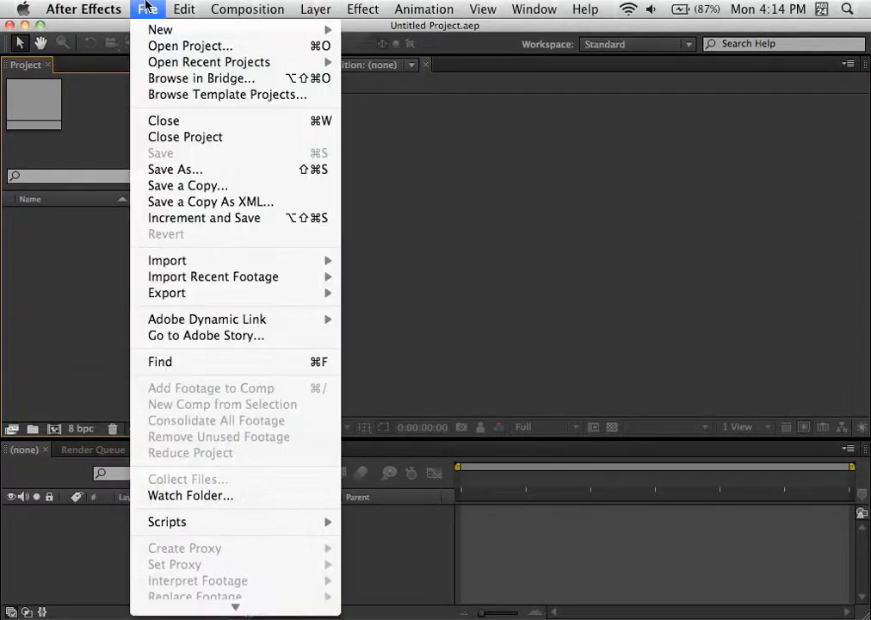
pyautogui.click(146, 8)
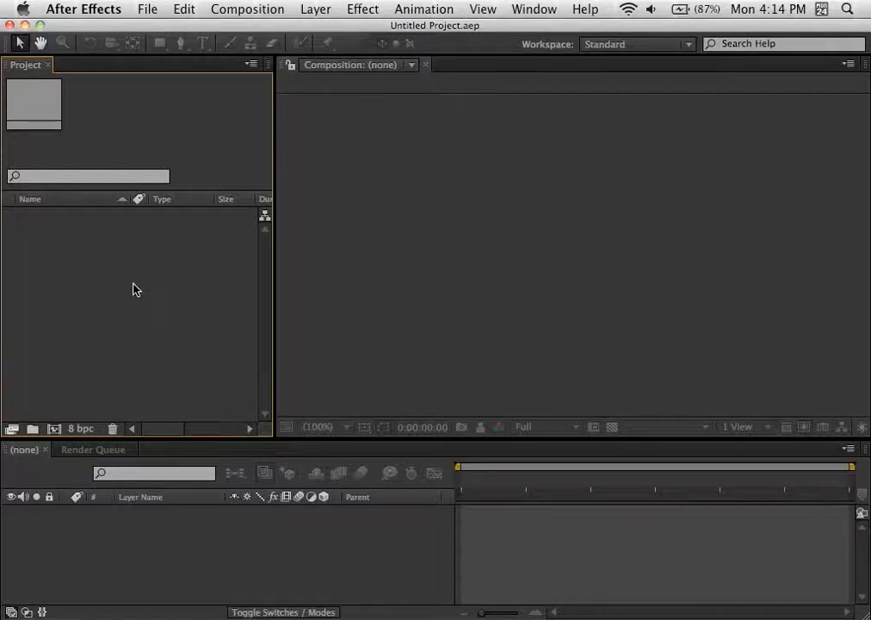
# Step: Import ROBOT.psd from the Desktop as footage with its layers merged
pyautogui.click(145, 16)
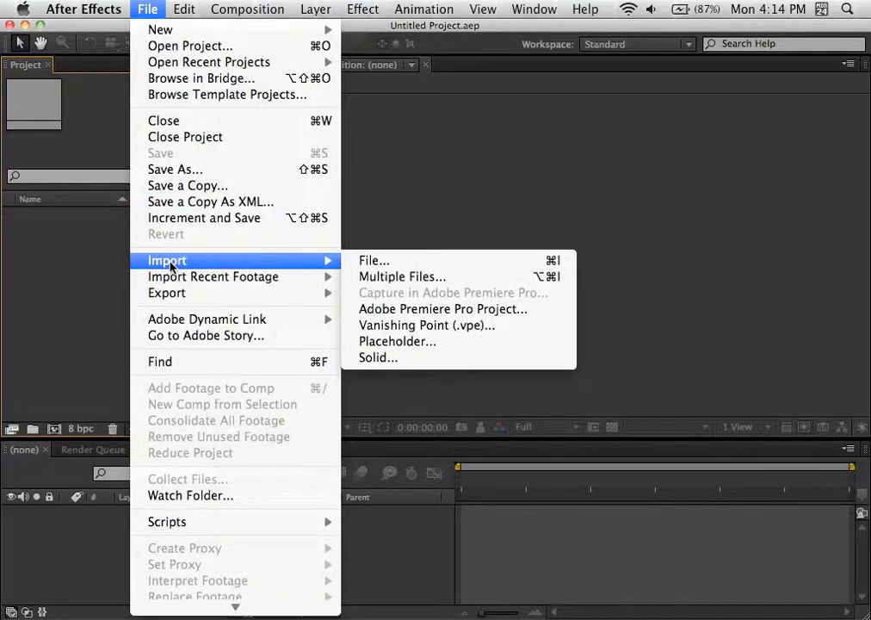
pyautogui.click(371, 261)
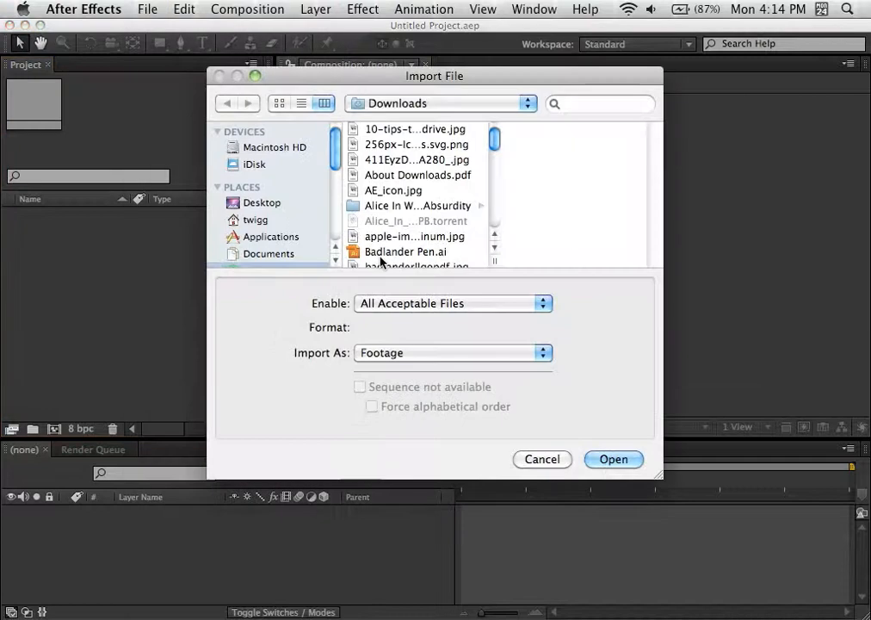
pyautogui.press('super+shift+d')
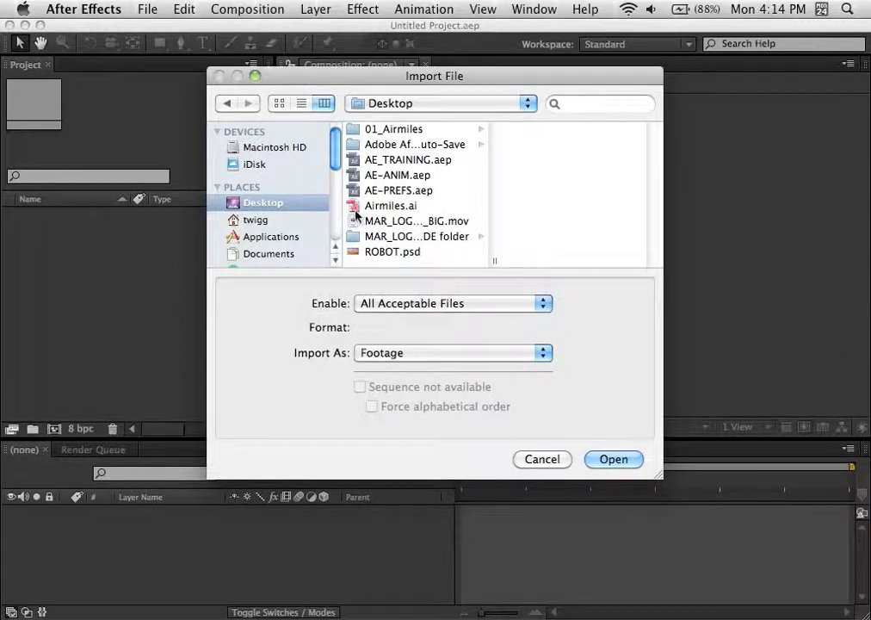
pyautogui.click(353, 256)
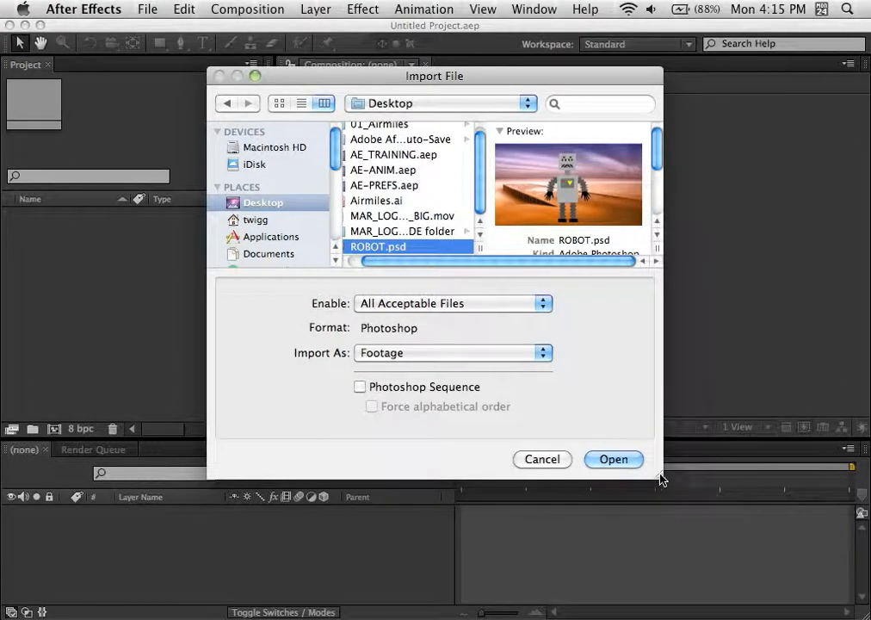
pyautogui.moveTo(659, 478); pyautogui.dragTo(718, 495)
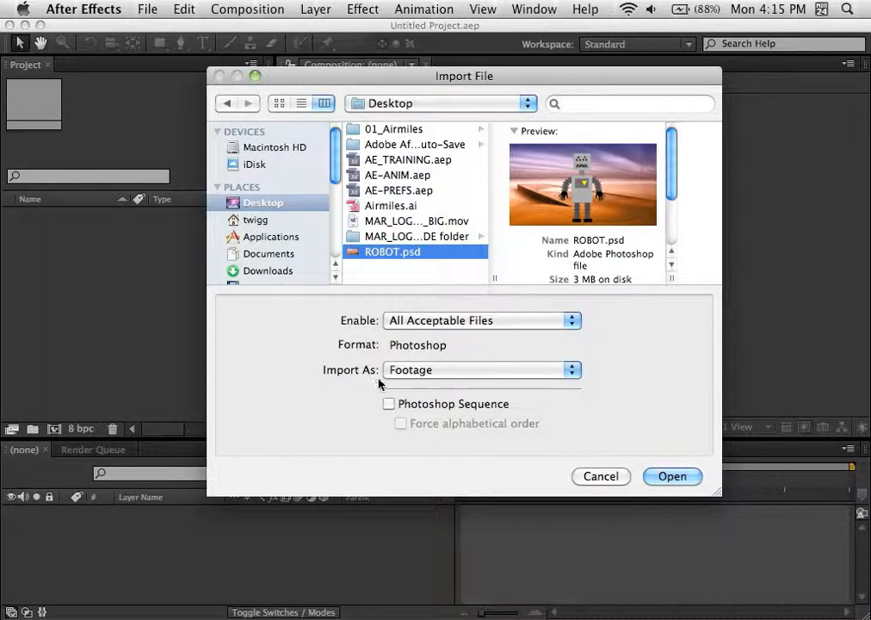
pyautogui.click(409, 373)
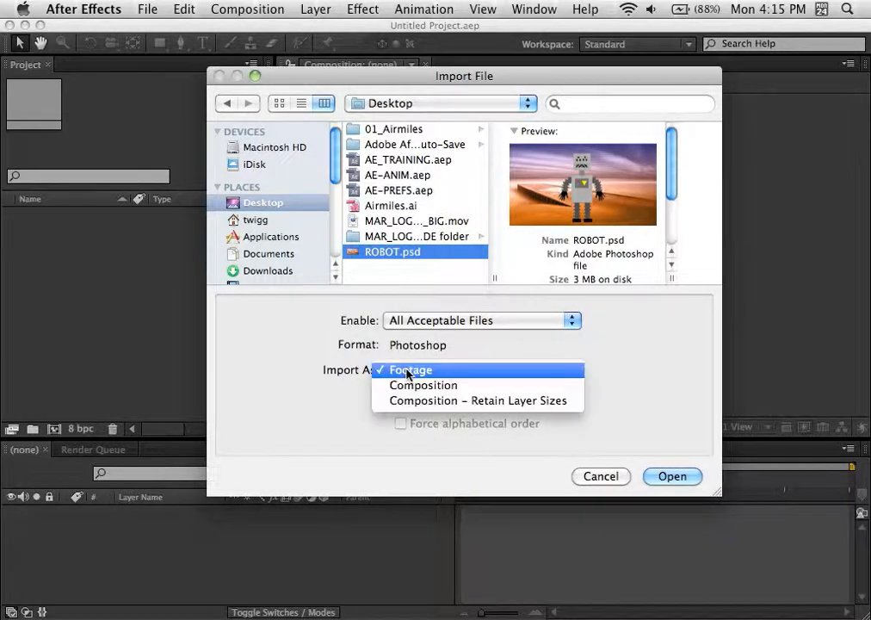
pyautogui.click(325, 371)
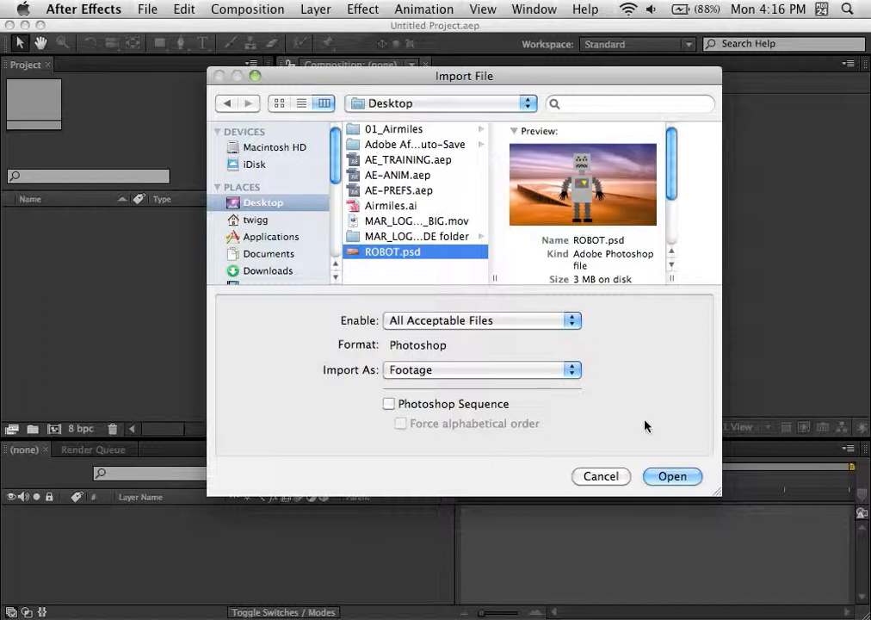
pyautogui.click(672, 476)
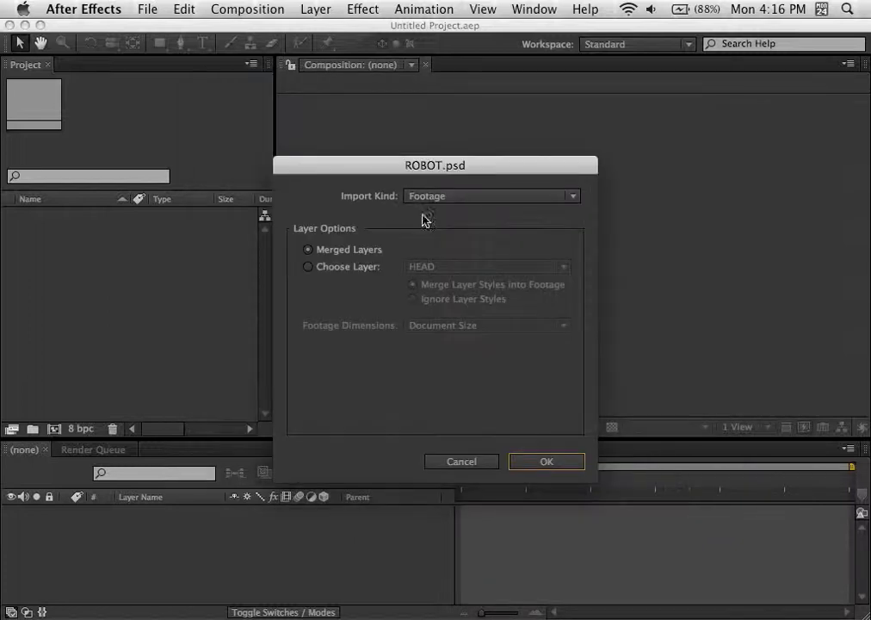
pyautogui.moveTo(382, 174); pyautogui.dragTo(368, 126)
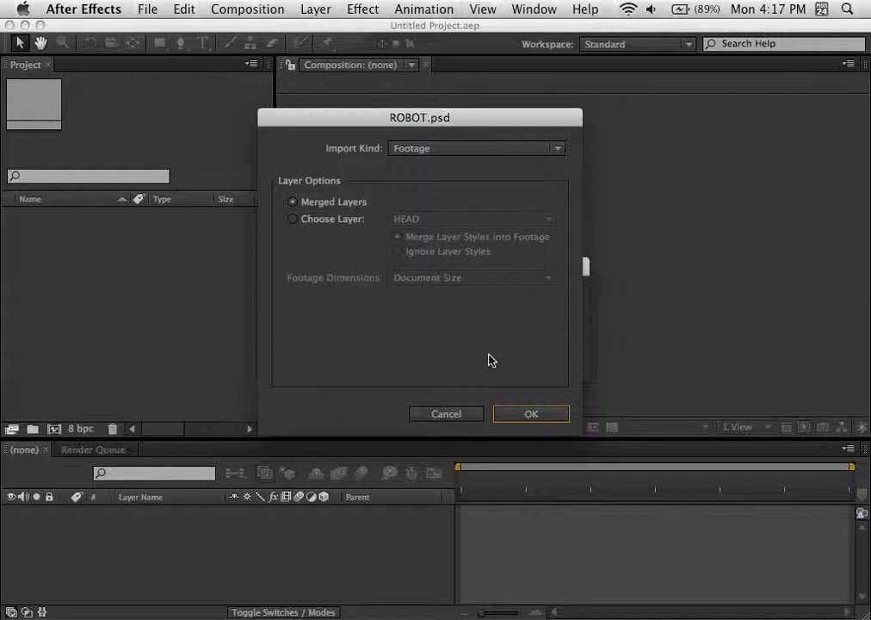
pyautogui.click(528, 416)
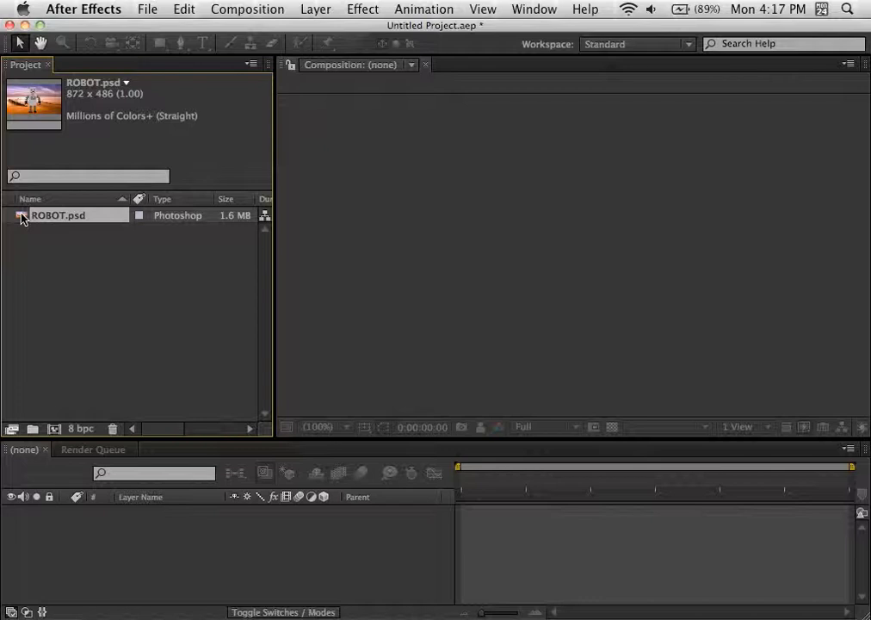
# Step: Create a new composition named FOOTAGE MERGED, leaving its other settings at their defaults
pyautogui.click(54, 429)
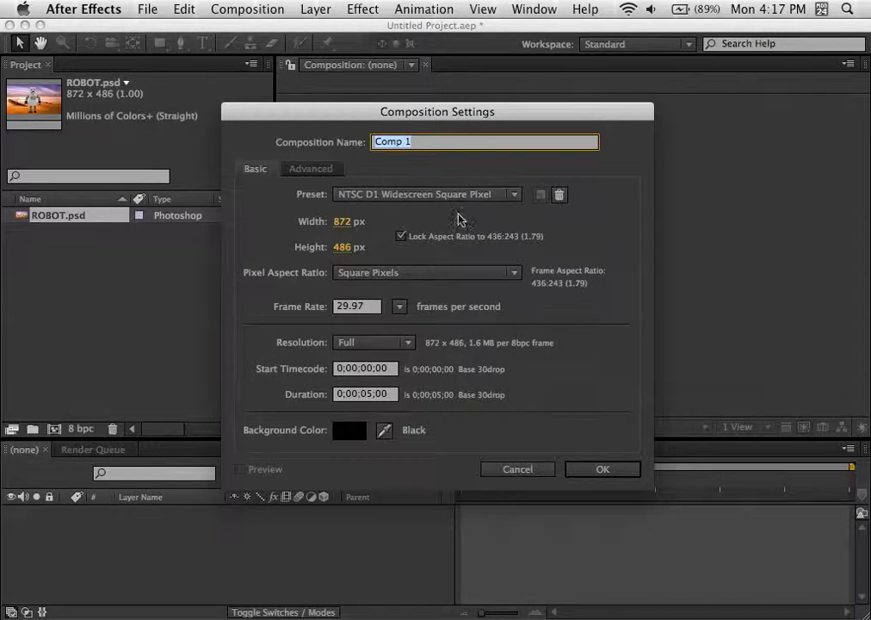
pyautogui.click(439, 142)
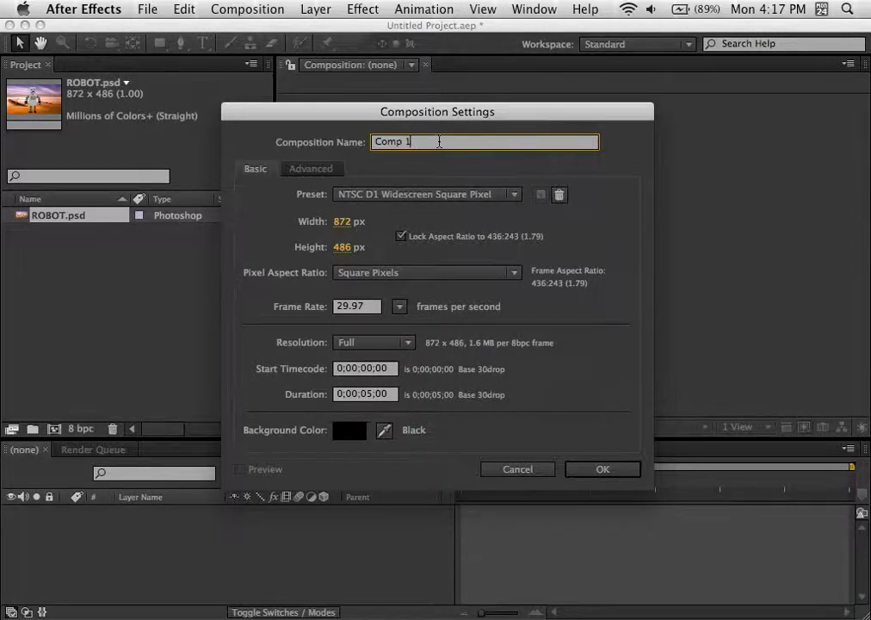
pyautogui.doubleClick(439, 142)
pyautogui.write('F')
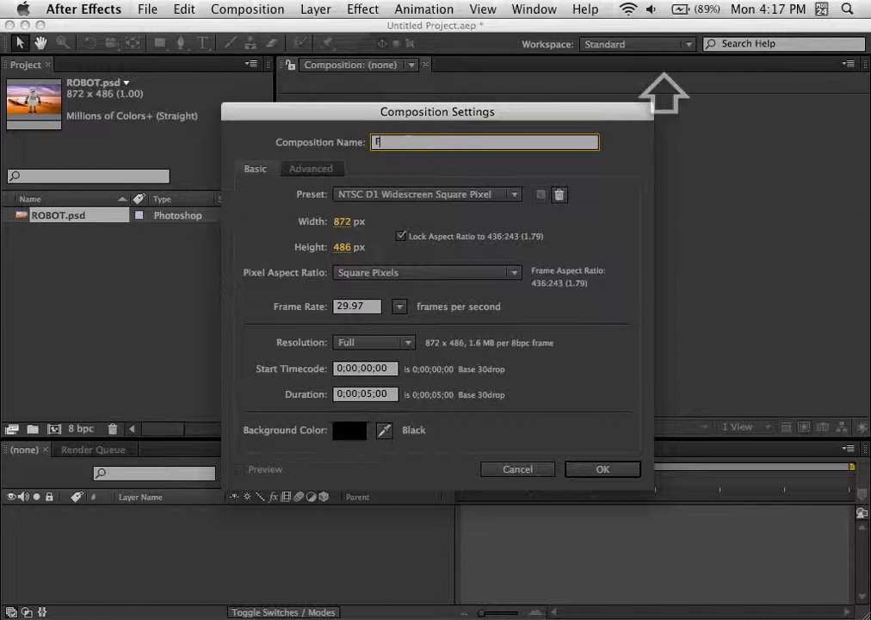
pyautogui.write('OOTAGE')
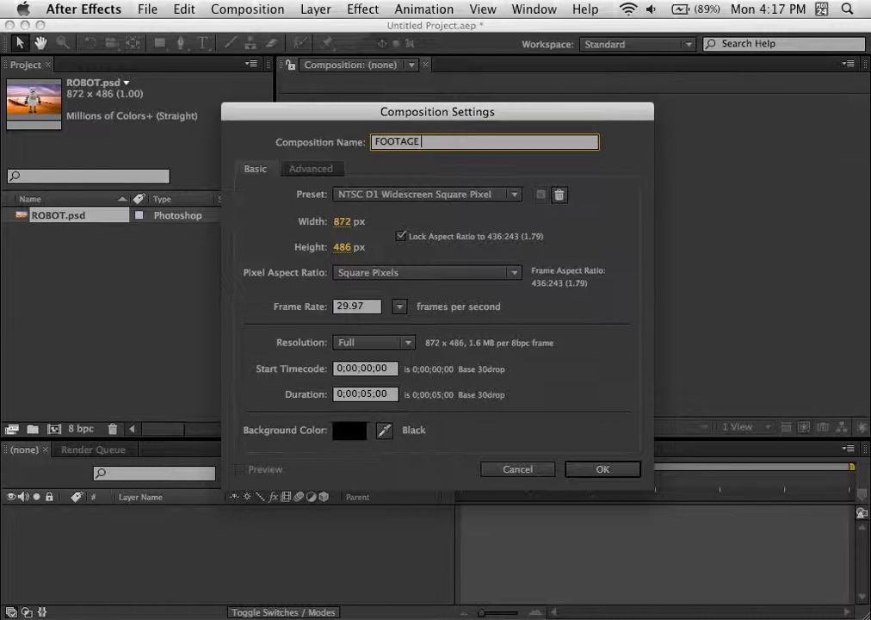
pyautogui.write(' FL')
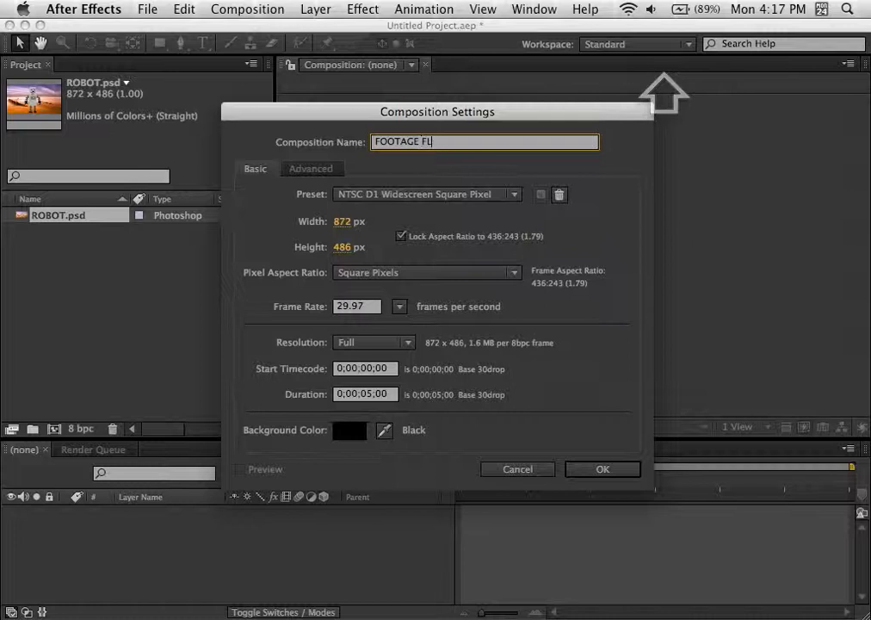
pyautogui.write('ATTENED')
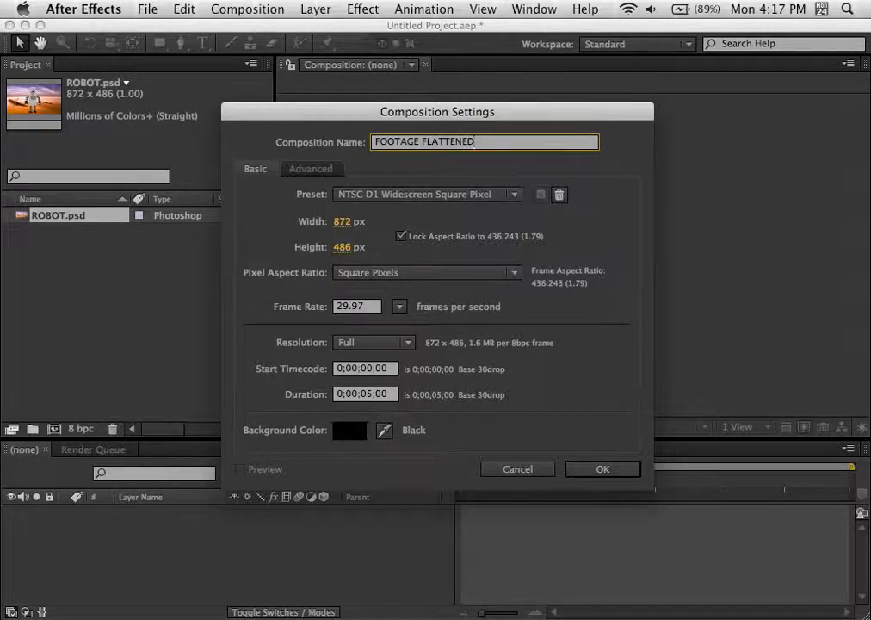
pyautogui.press('BackSpace')
pyautogui.press('BackSpace')
pyautogui.press('BackSpace')
pyautogui.press('BackSpace')
pyautogui.press('BackSpace')
pyautogui.press('BackSpace')
pyautogui.press('BackSpace')
pyautogui.press('BackSpace')
pyautogui.press('BackSpace')
pyautogui.write('M')
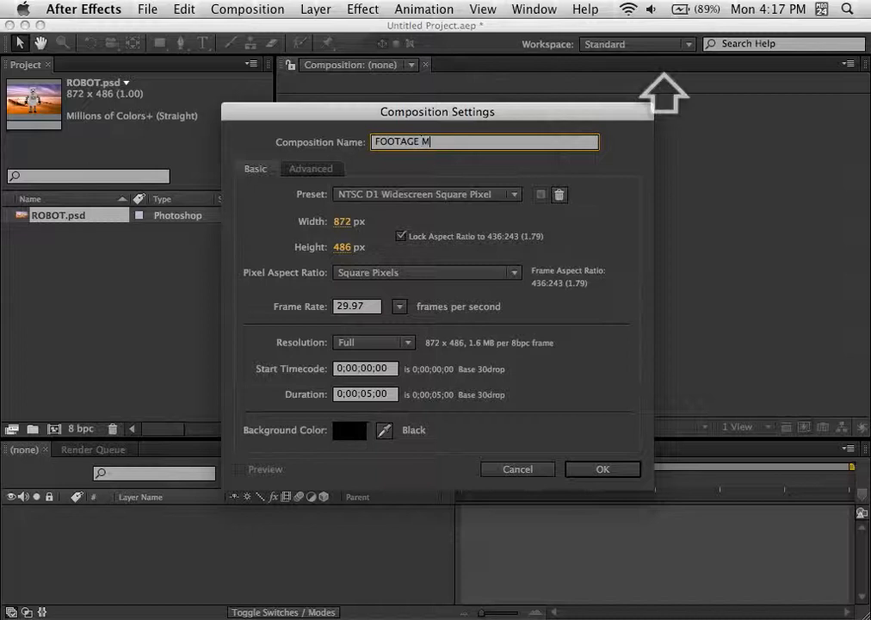
pyautogui.write('ERGED')
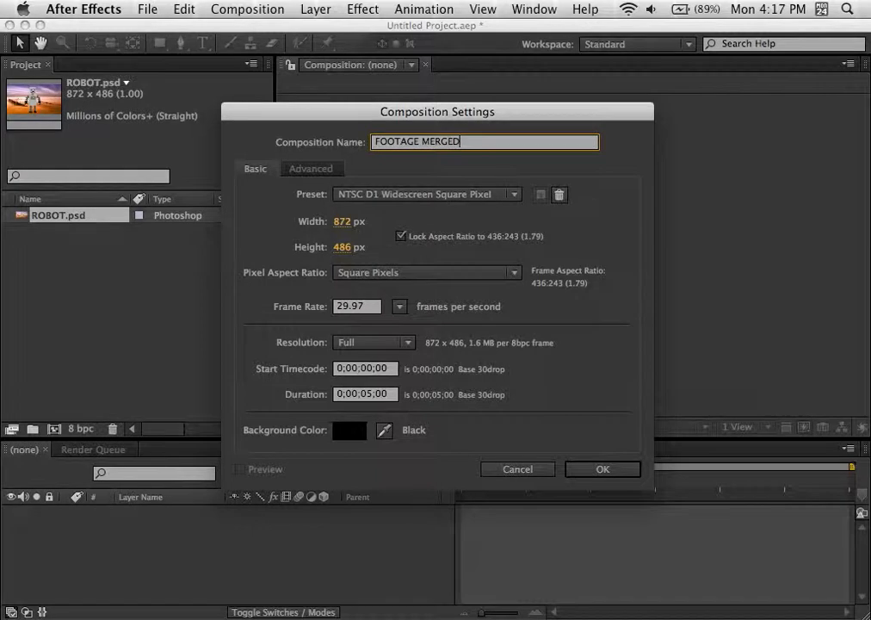
pyautogui.press('Return')
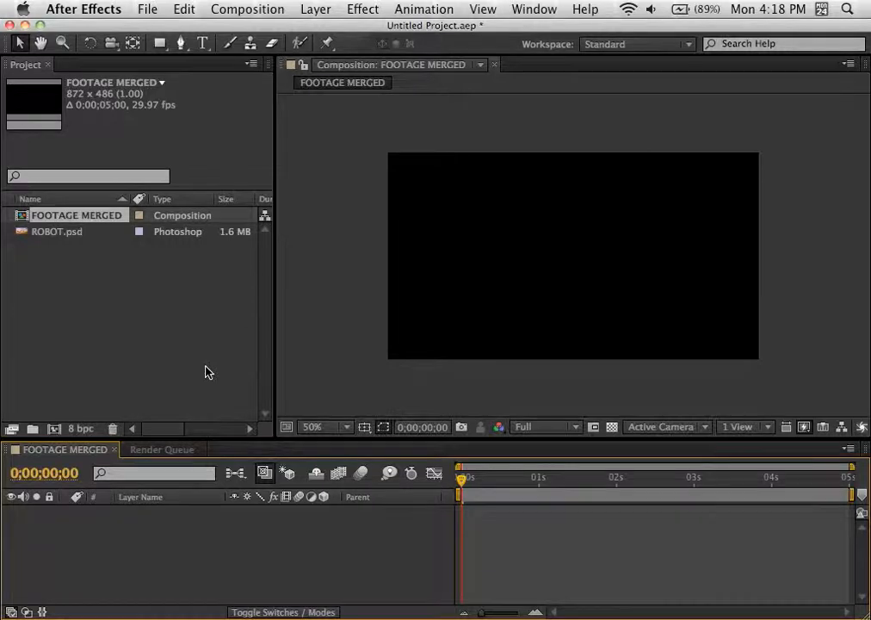
pyautogui.click(21, 238)
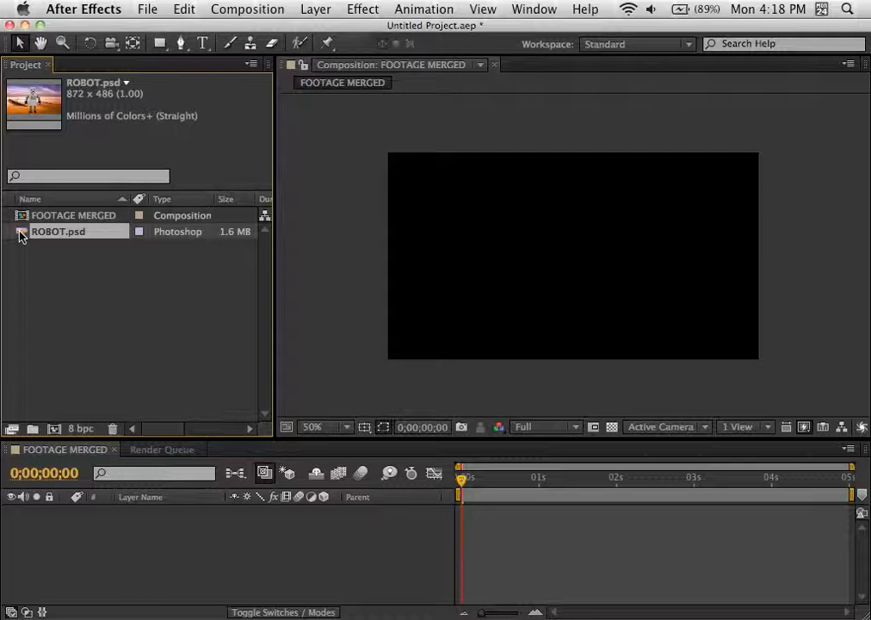
pyautogui.moveTo(21, 238); pyautogui.dragTo(84, 552)
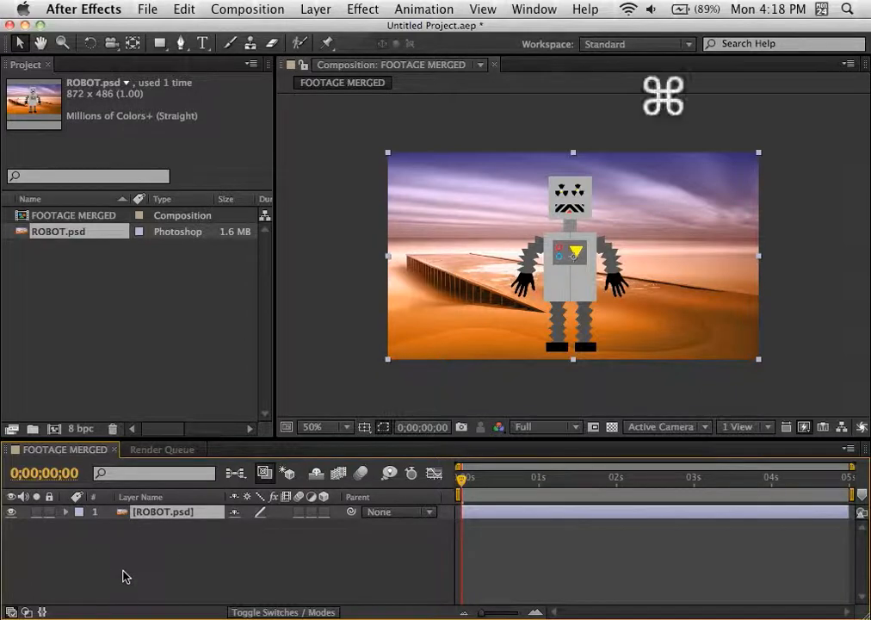
pyautogui.press('cmd+z')
# Step: Place ROBOT.psd in the FOOTAGE MERGED composition, centred in the frame, and leave its layer deselected
pyautogui.moveTo(22, 238); pyautogui.dragTo(574, 267)
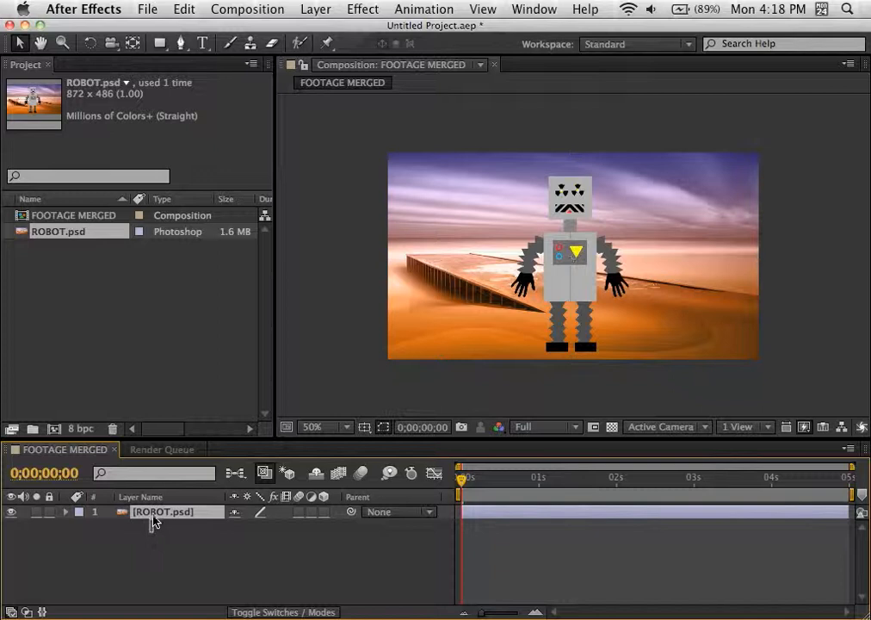
pyautogui.click(157, 526)
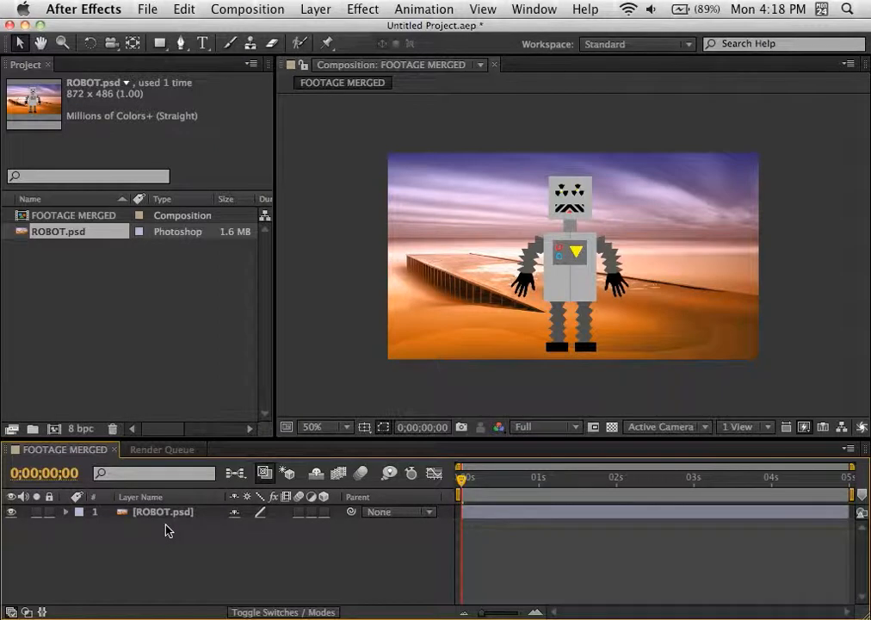
pyautogui.click(169, 514)
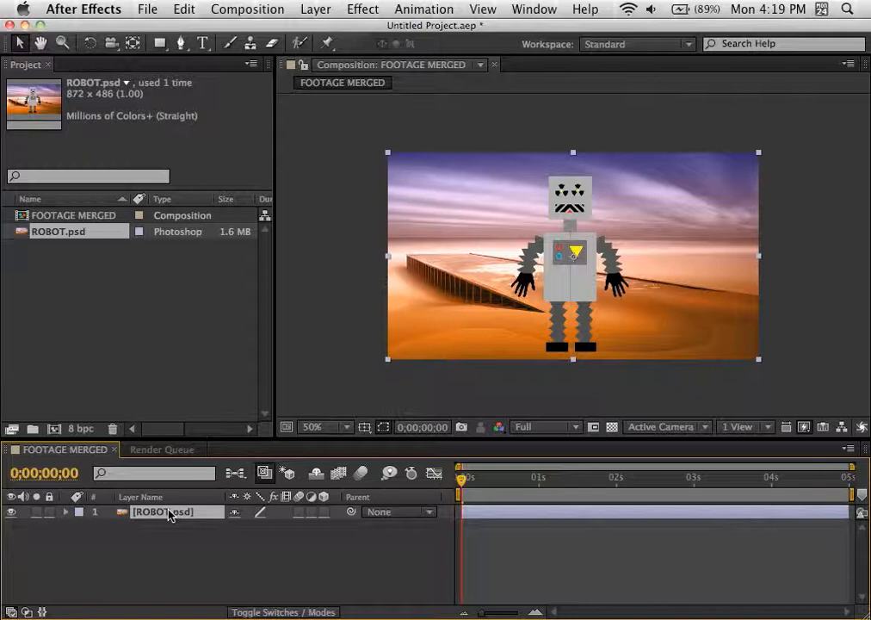
pyautogui.click(136, 539)
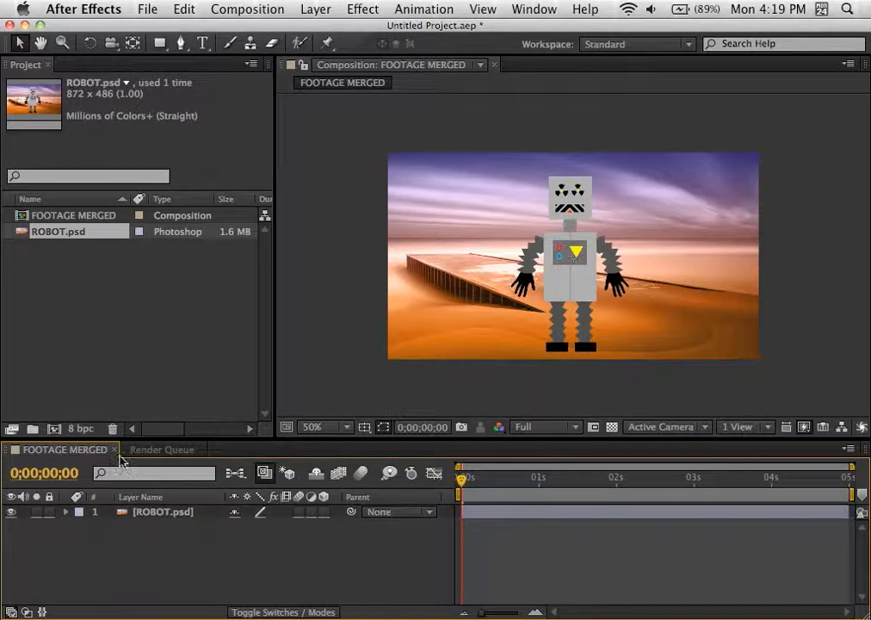
# Step: Start importing ROBOT.psd from the Desktop as footage, choosing only its HEAD layer with layer styles merged into the footage
pyautogui.click(110, 328)
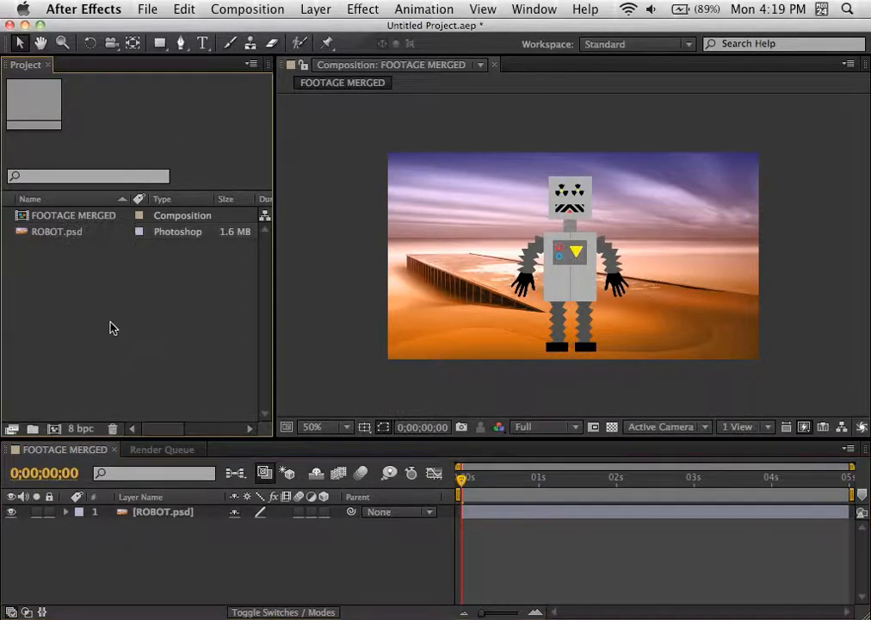
pyautogui.click(148, 7)
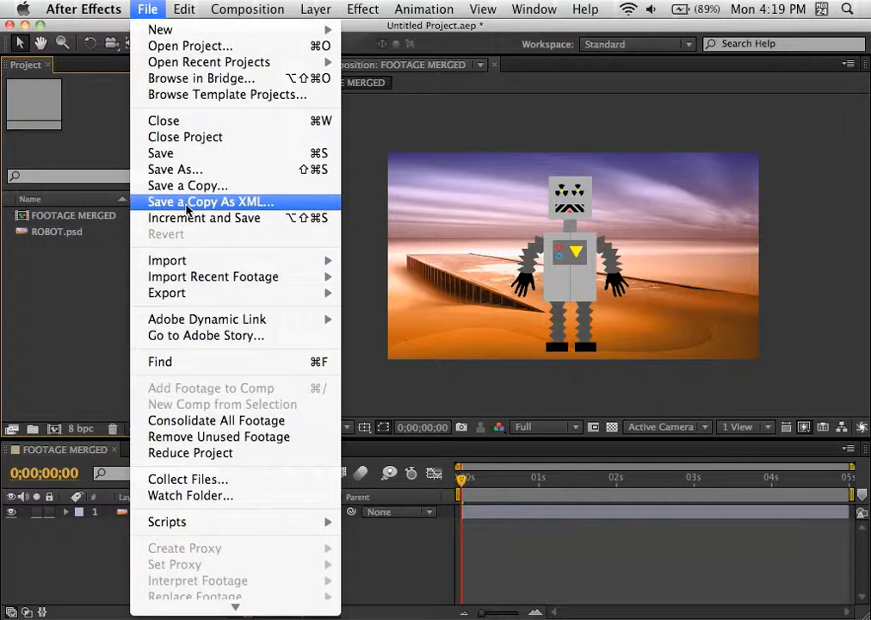
pyautogui.moveTo(189, 261)
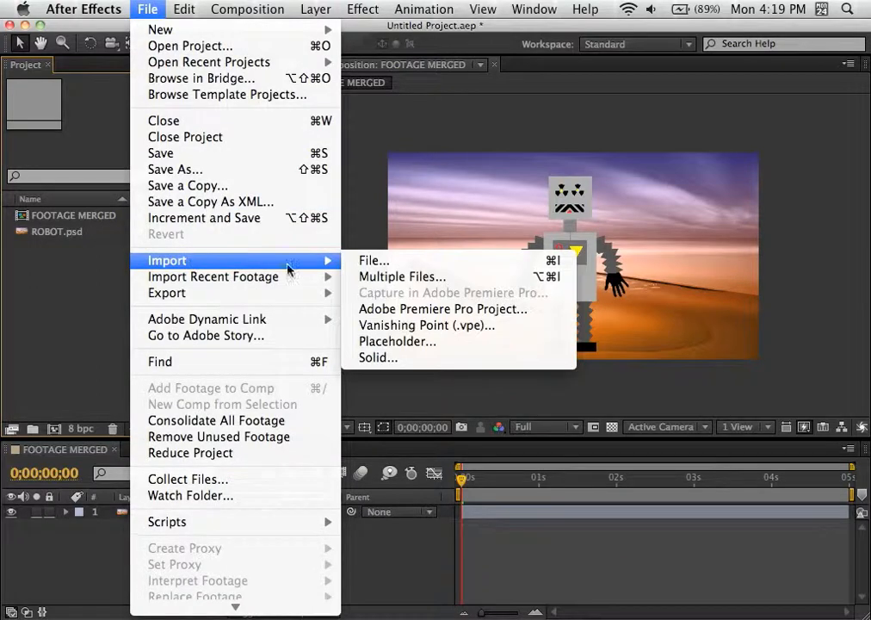
pyautogui.click(378, 260)
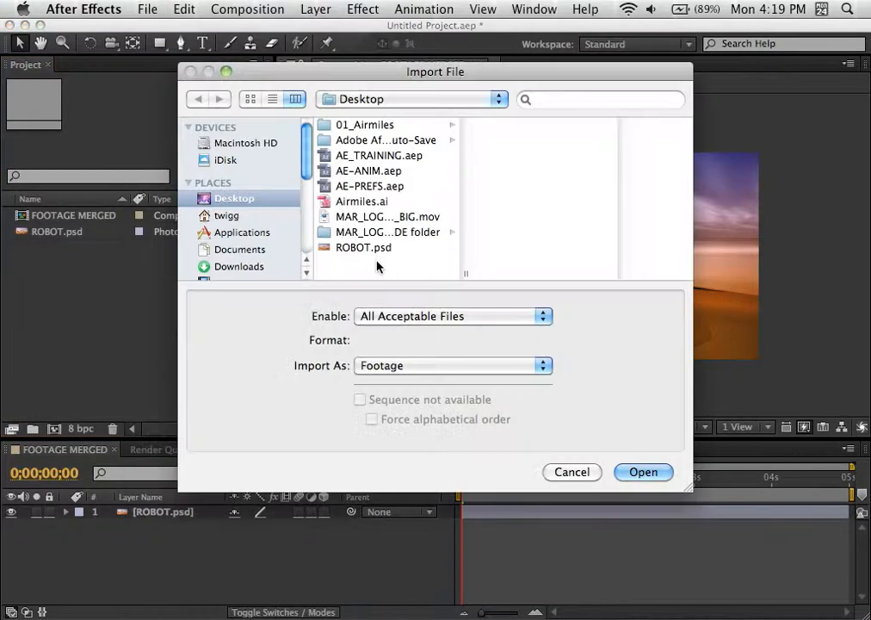
pyautogui.click(362, 248)
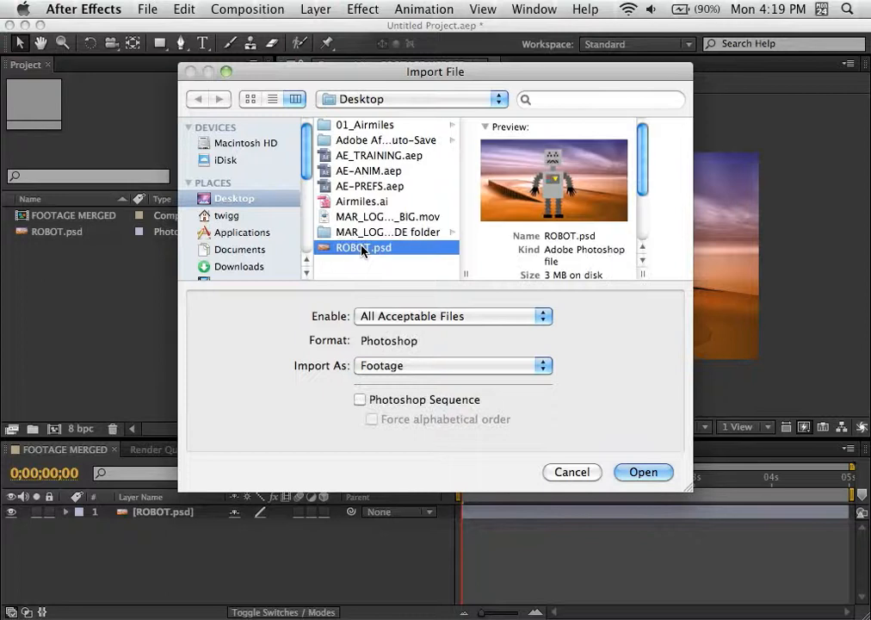
pyautogui.click(644, 471)
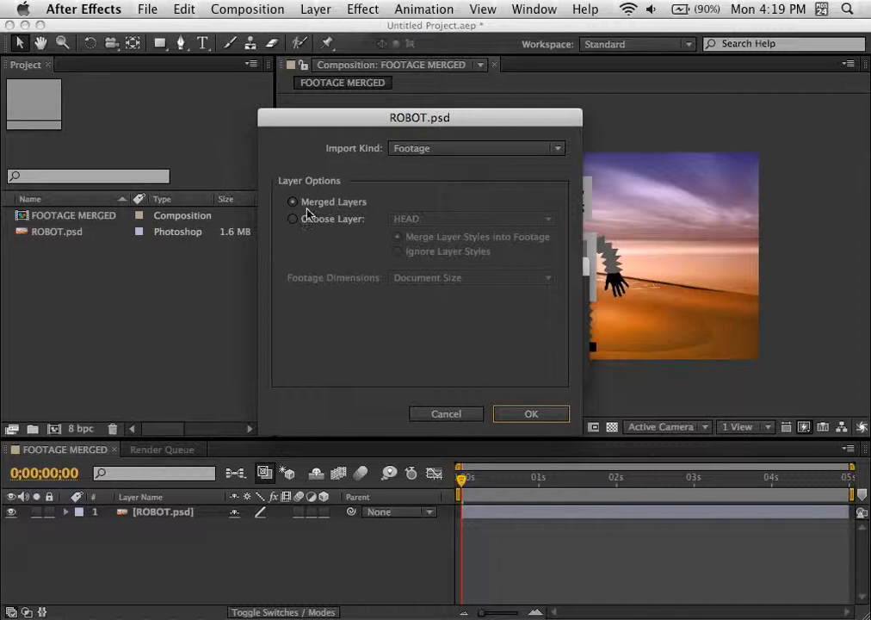
pyautogui.click(294, 219)
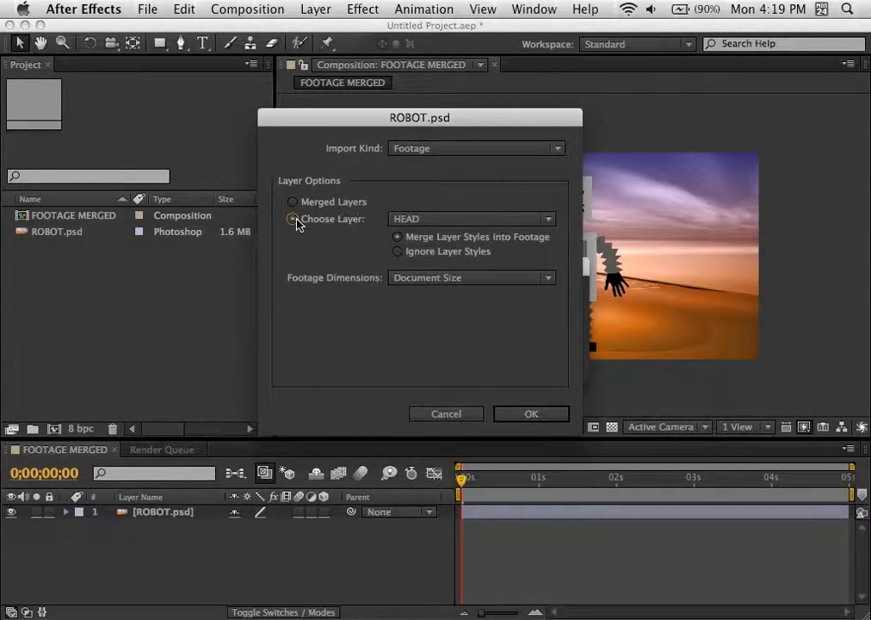
pyautogui.click(424, 221)
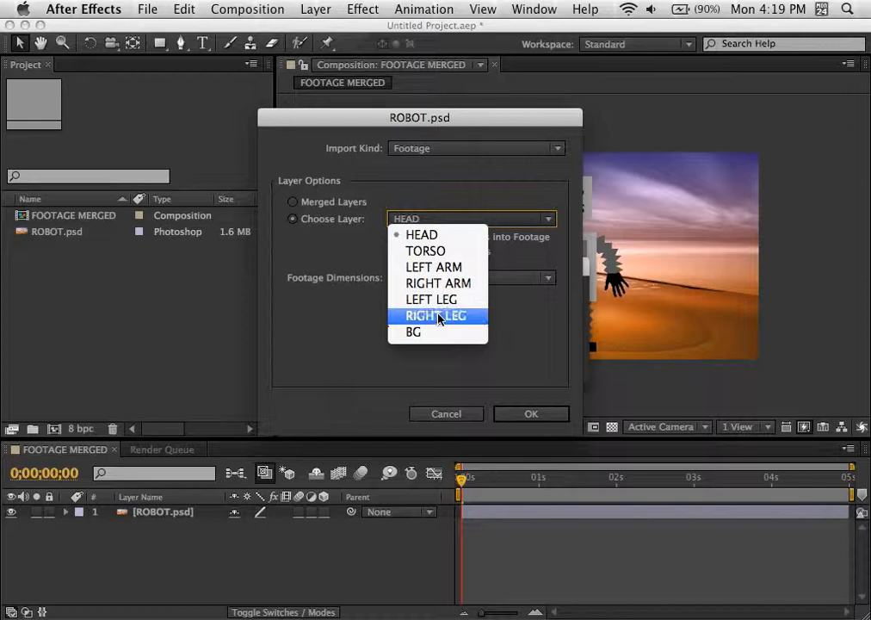
pyautogui.click(464, 237)
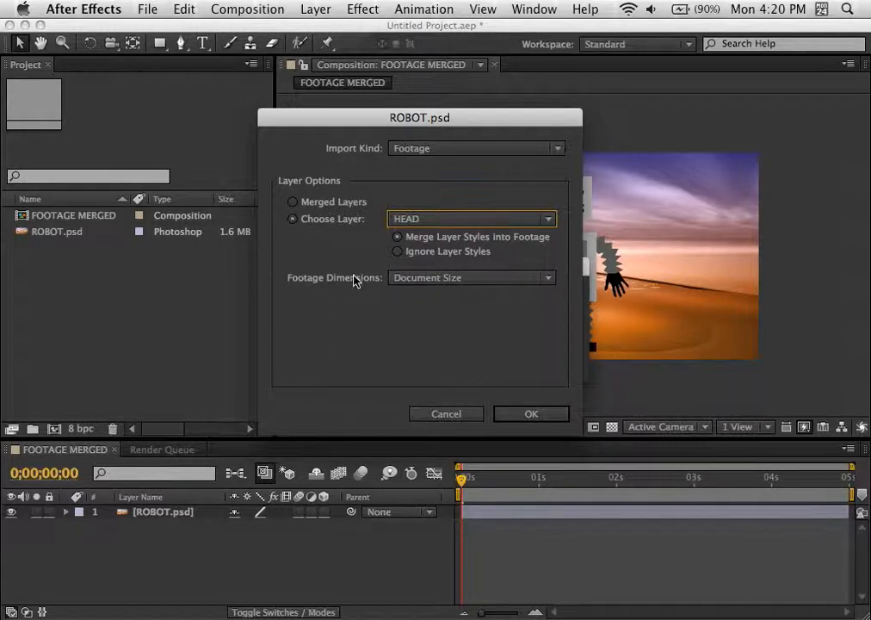
# Step: Set the footage dimensions to Document Size and complete the import of the HEAD layer
pyautogui.click(420, 277)
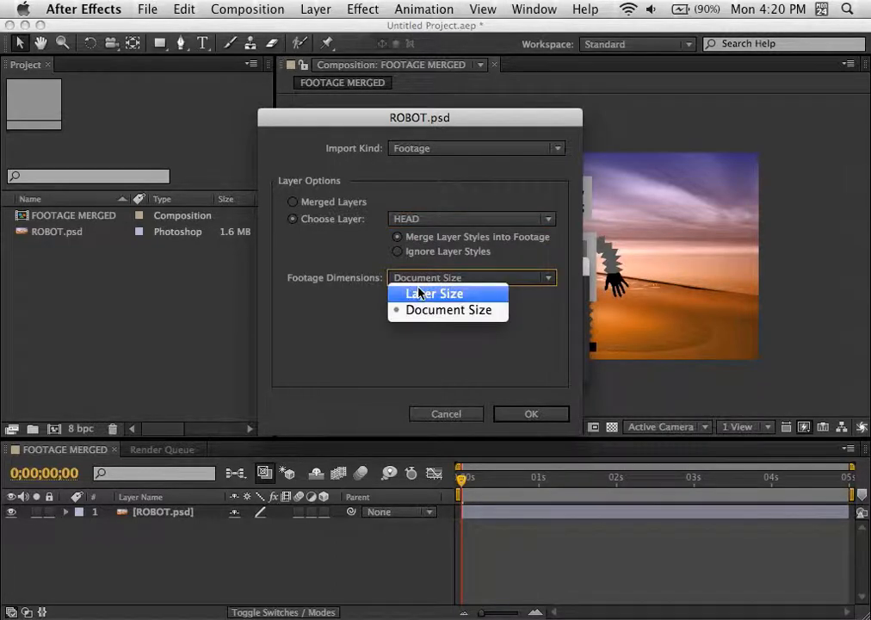
pyautogui.click(364, 270)
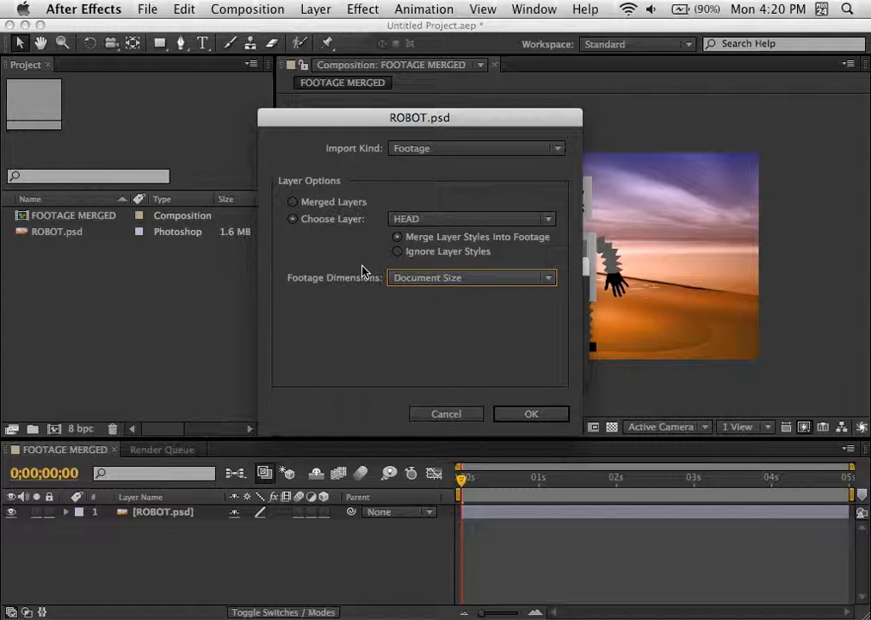
pyautogui.click(422, 281)
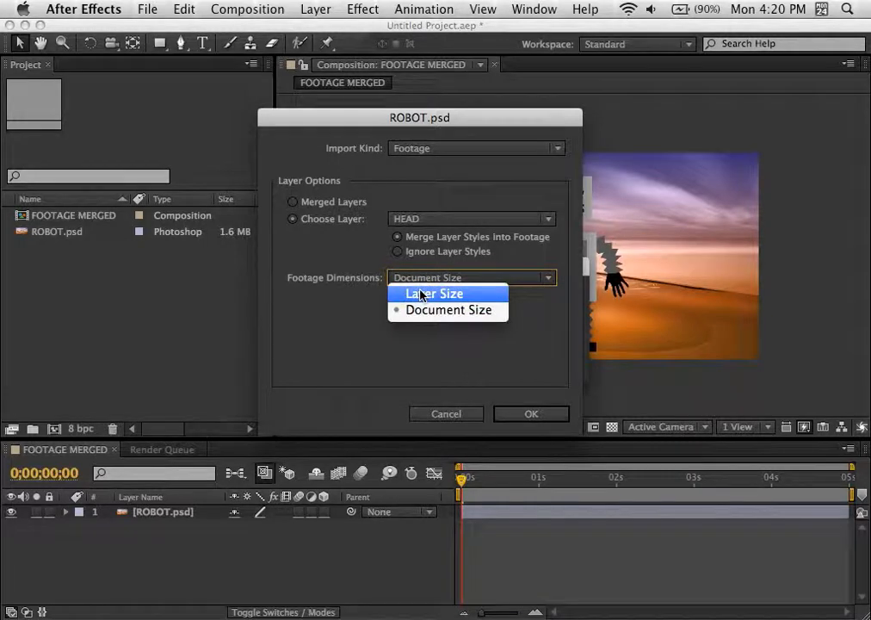
pyautogui.click(422, 295)
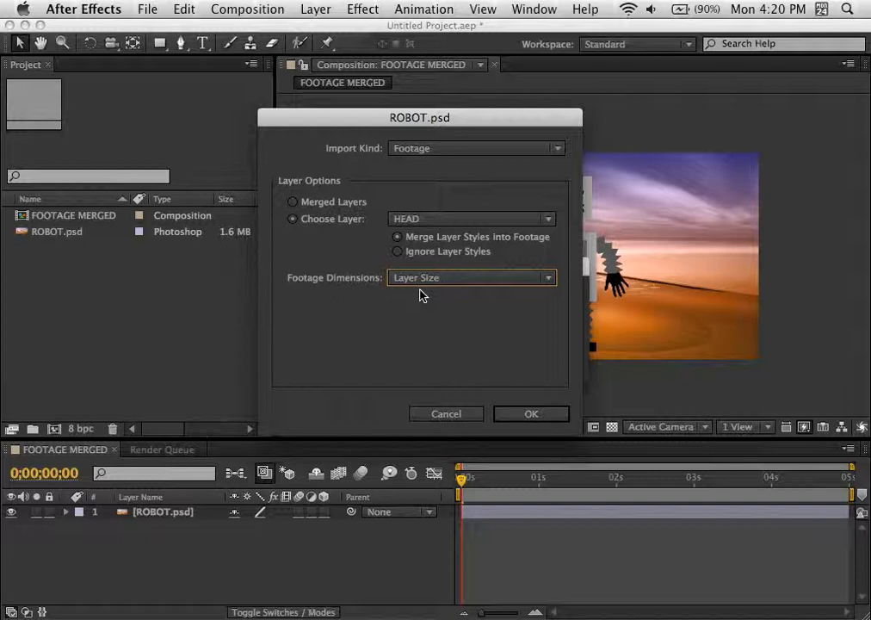
pyautogui.click(430, 279)
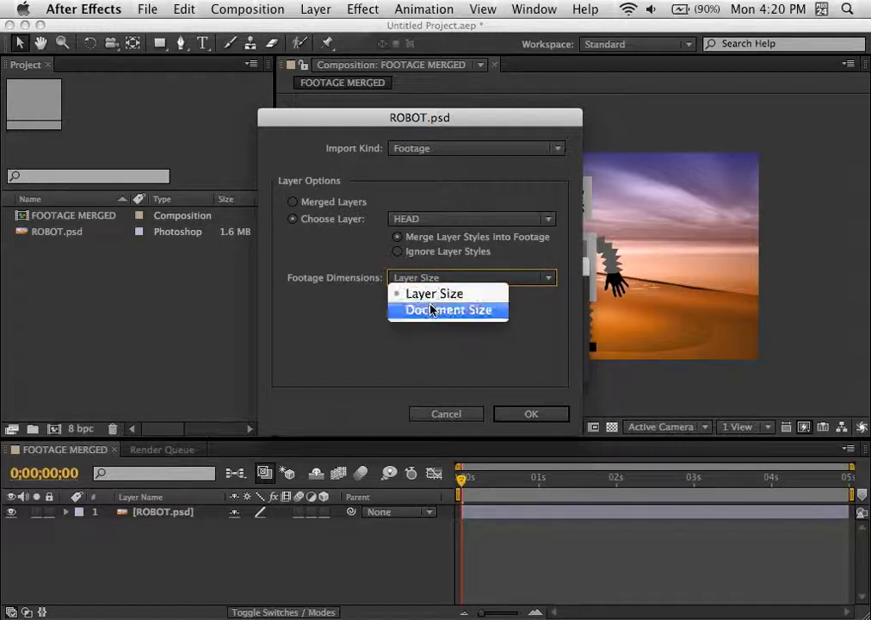
pyautogui.click(432, 310)
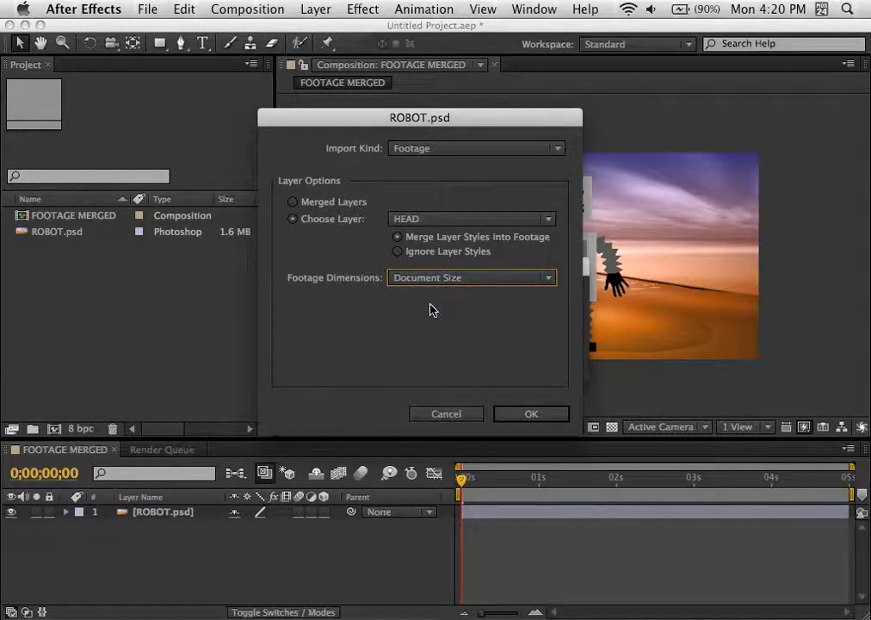
pyautogui.click(534, 414)
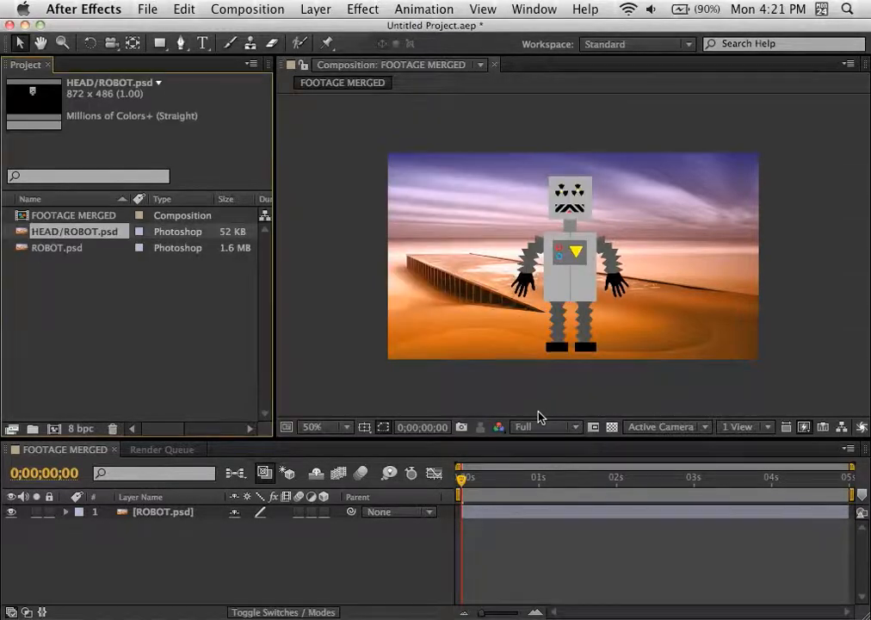
# Step: Create a new composition named FOOTAGE SINGLE DOC DIM, leaving its other settings at their defaults
pyautogui.click(79, 366)
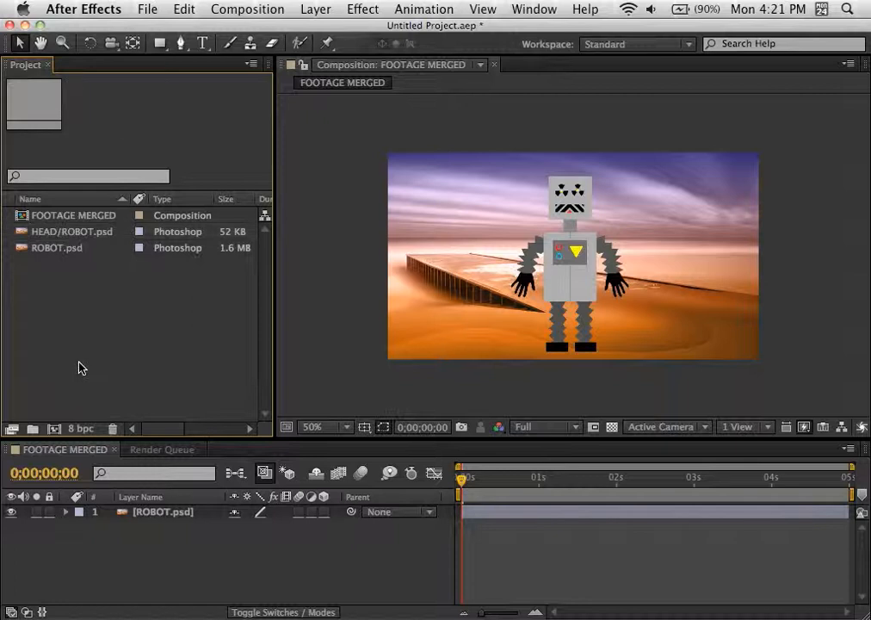
pyautogui.click(53, 428)
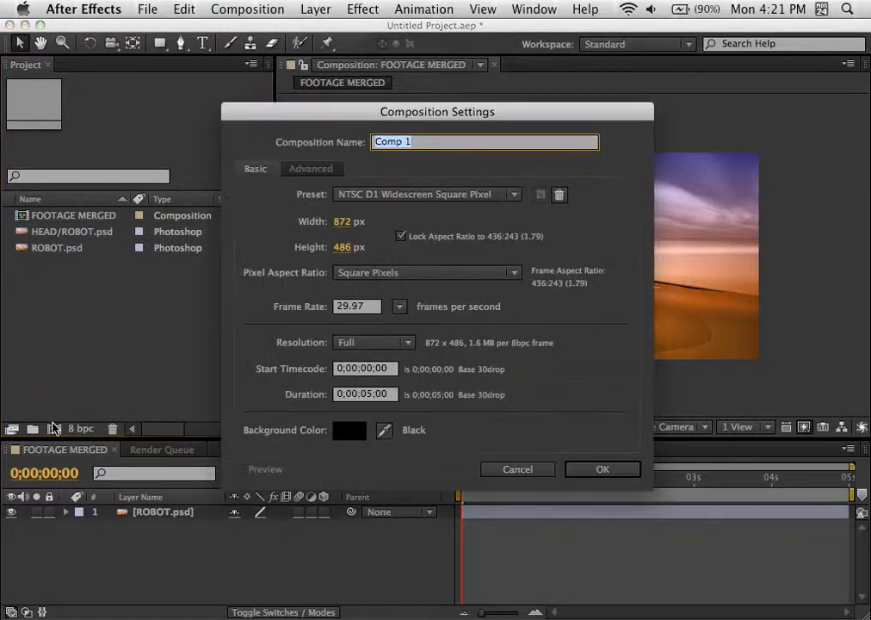
pyautogui.write('FOOTAGE')
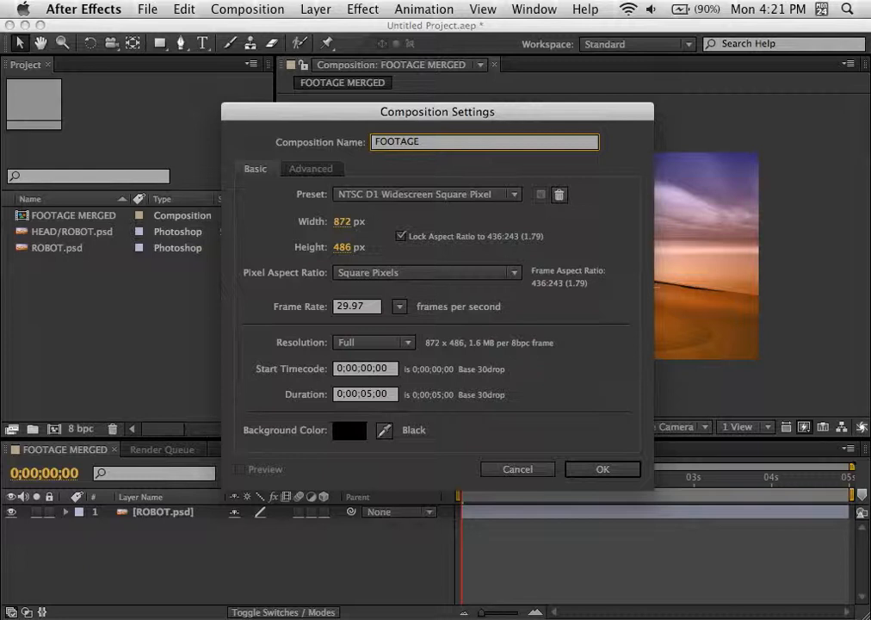
pyautogui.write(' SING')
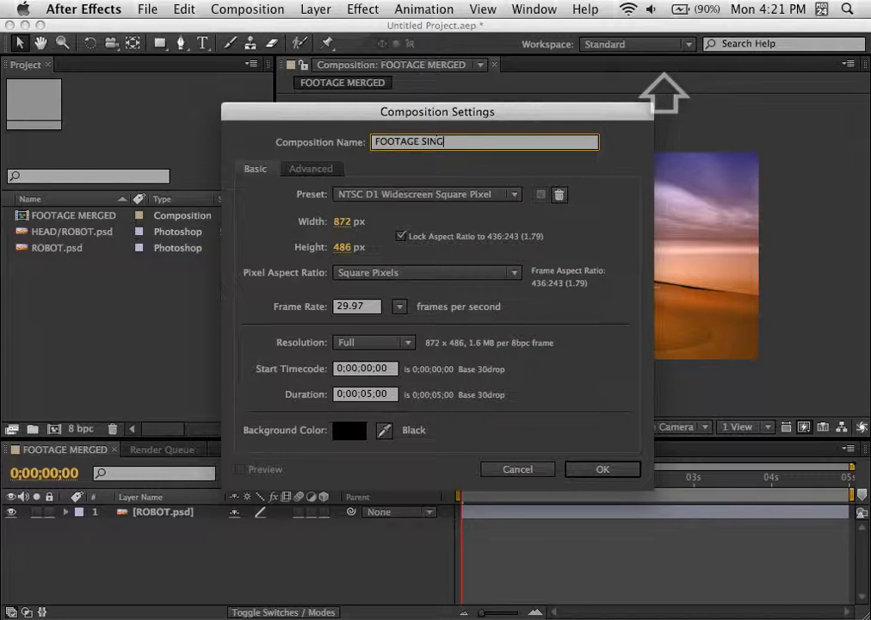
pyautogui.write('LE')
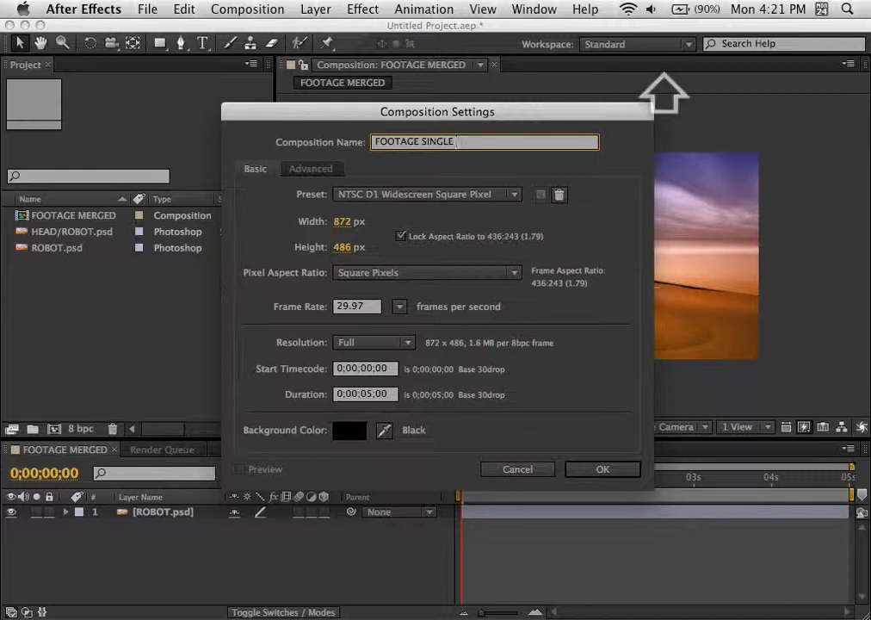
pyautogui.write(' DOC')
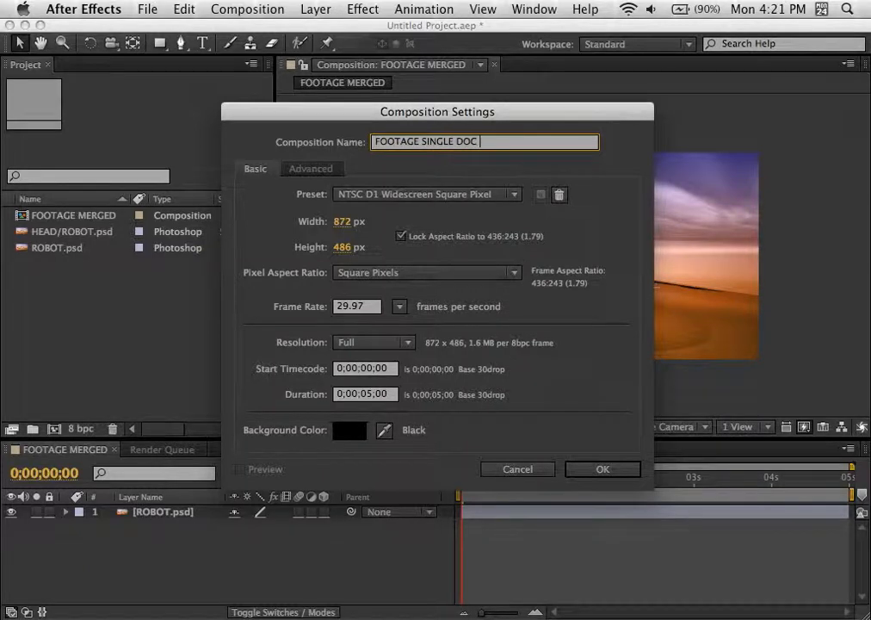
pyautogui.write(' DIM')
pyautogui.press('Return')
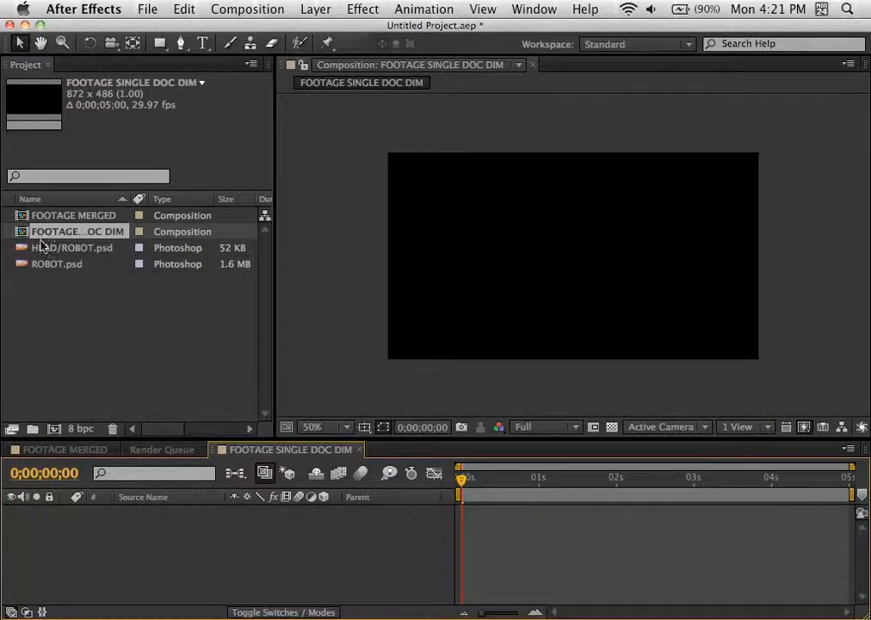
# Step: Add the document-sized HEAD/ROBOT.psd footage as a layer in the FOOTAGE SINGLE DOC DIM composition
pyautogui.click(23, 267)
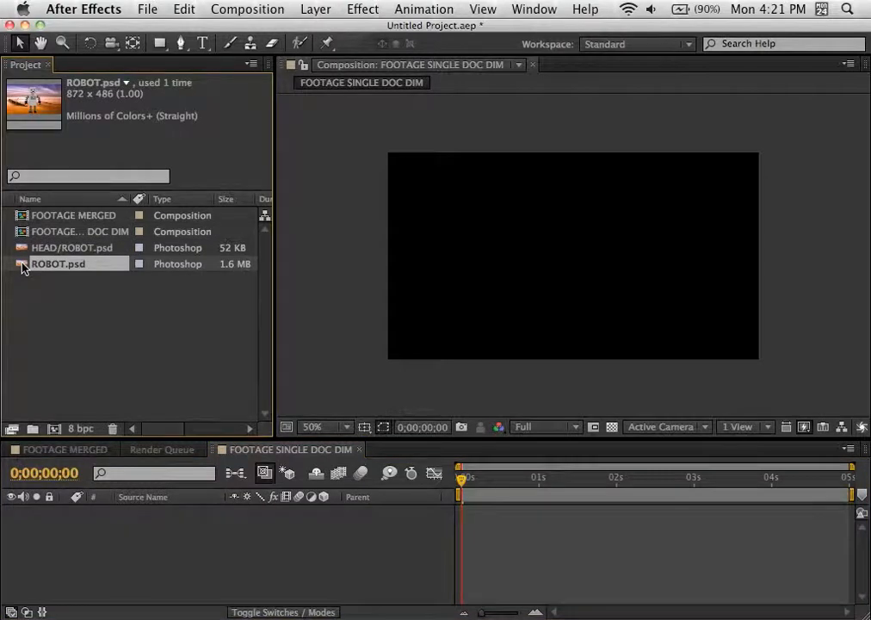
pyautogui.click(25, 248)
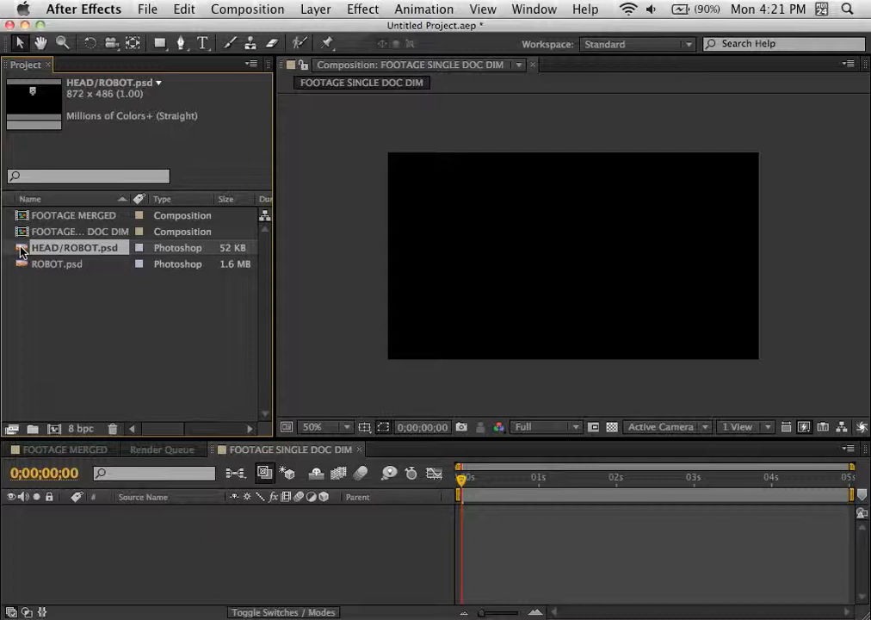
pyautogui.moveTo(21, 250); pyautogui.dragTo(101, 534)
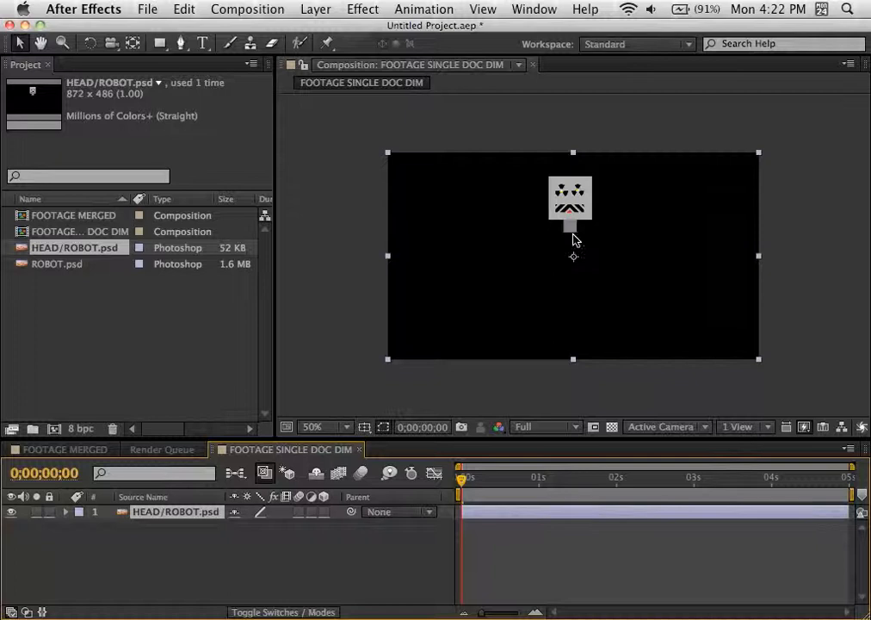
# Step: Import only the HEAD layer of ROBOT.psd from the Desktop again as footage, with its footage dimensions set to Layer Size
pyautogui.click(83, 315)
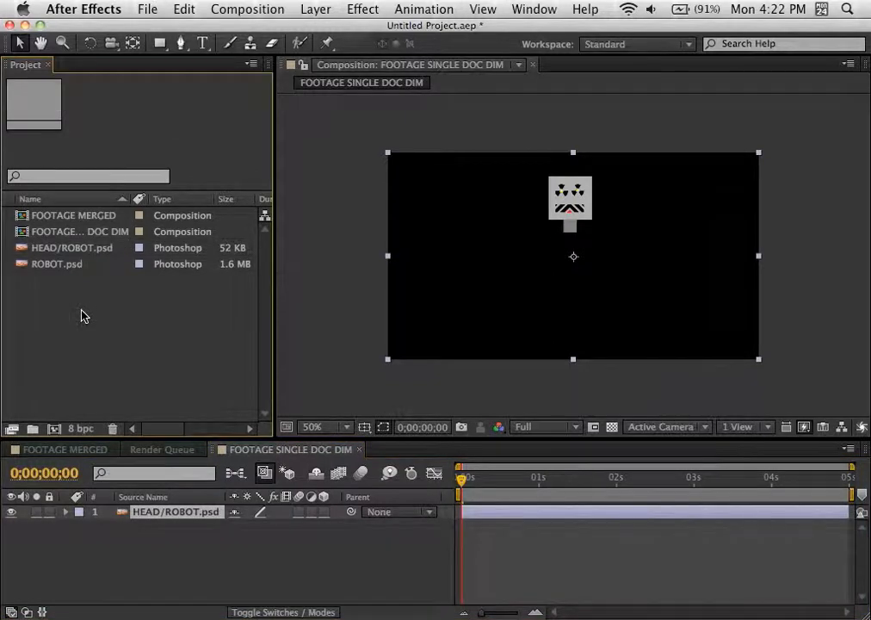
pyautogui.click(144, 10)
pyautogui.moveTo(258, 260)
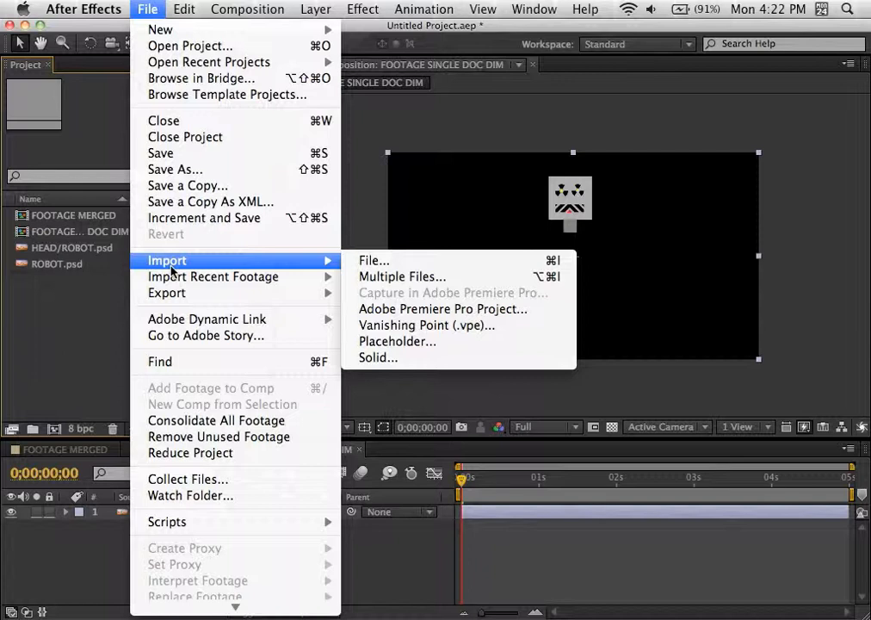
pyautogui.click(393, 262)
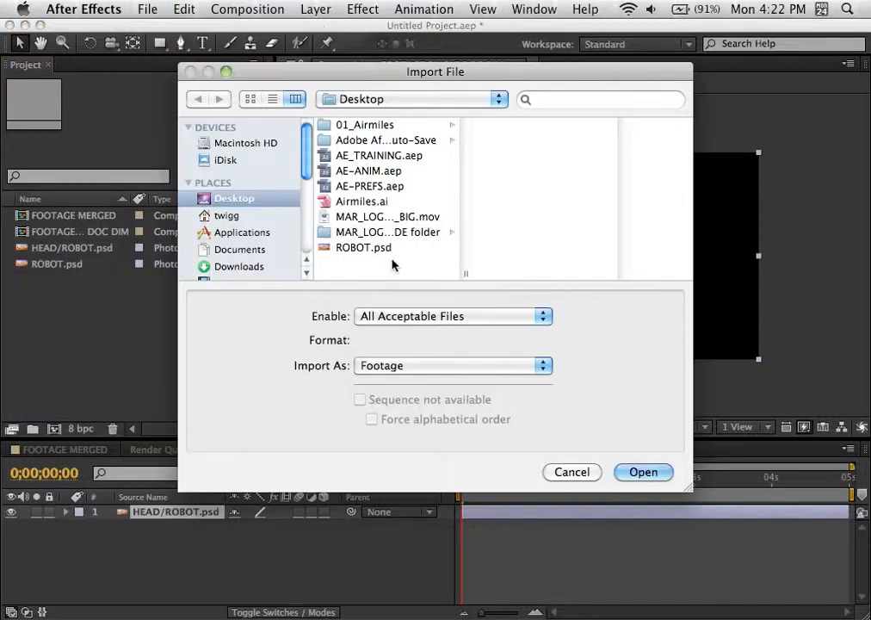
pyautogui.click(383, 249)
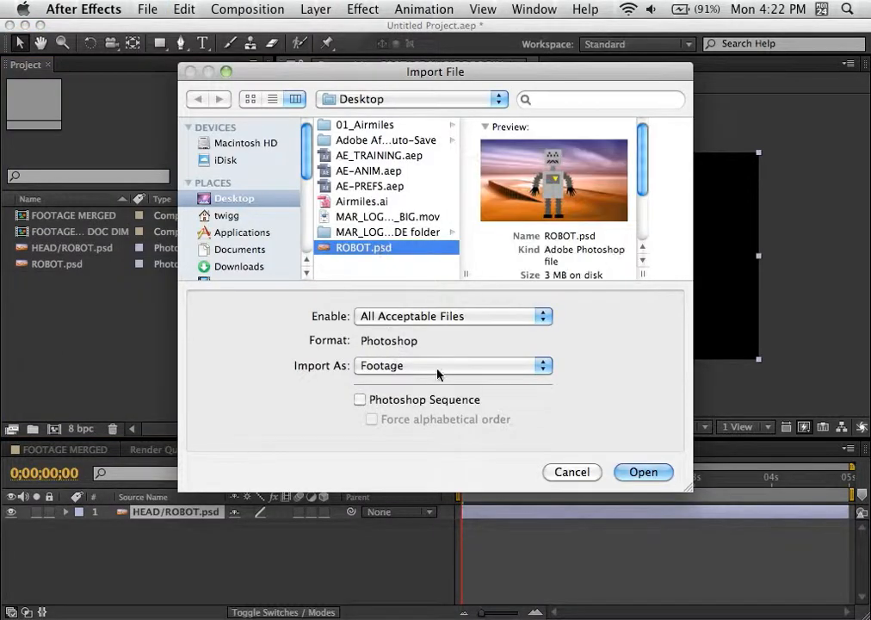
pyautogui.click(642, 473)
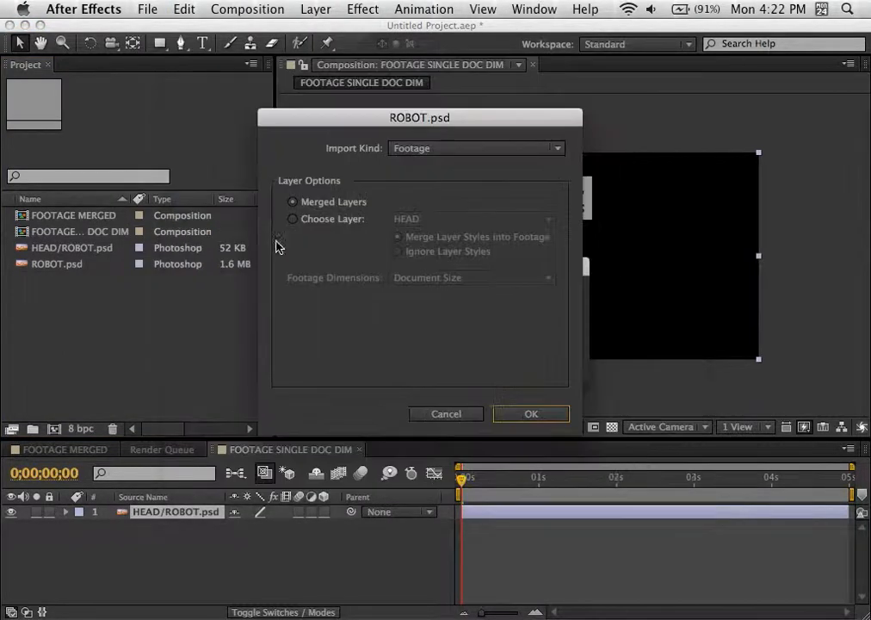
pyautogui.click(326, 222)
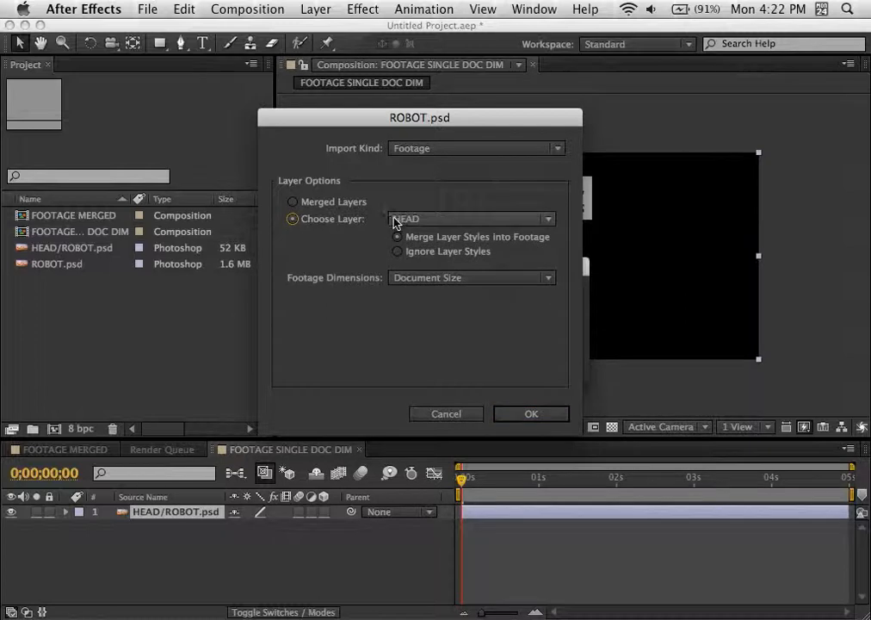
pyautogui.click(414, 279)
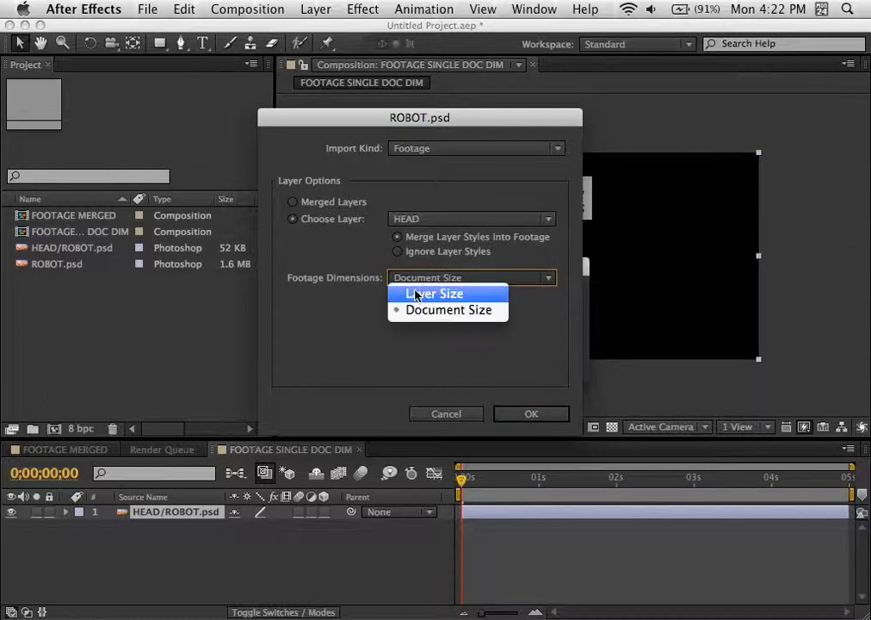
pyautogui.click(416, 295)
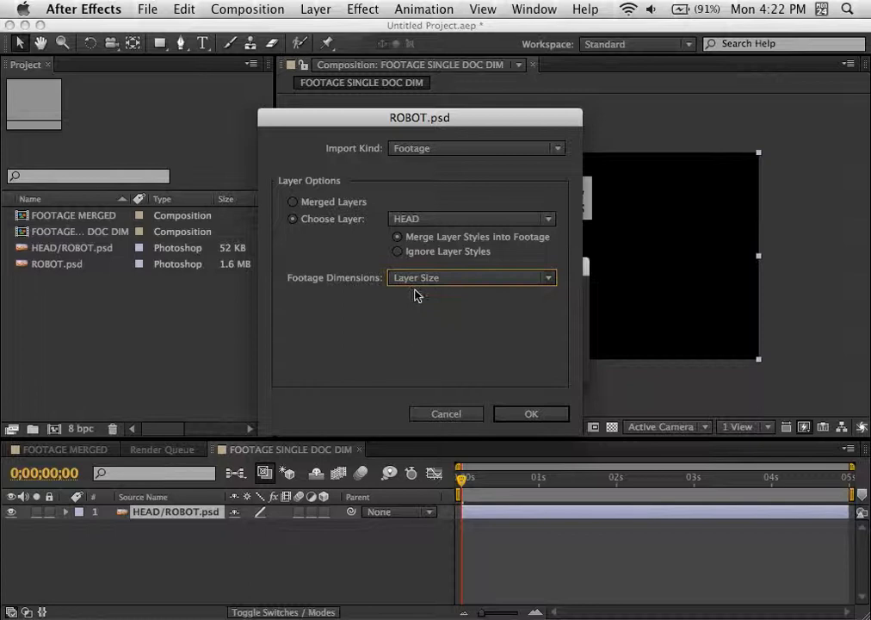
pyautogui.click(525, 414)
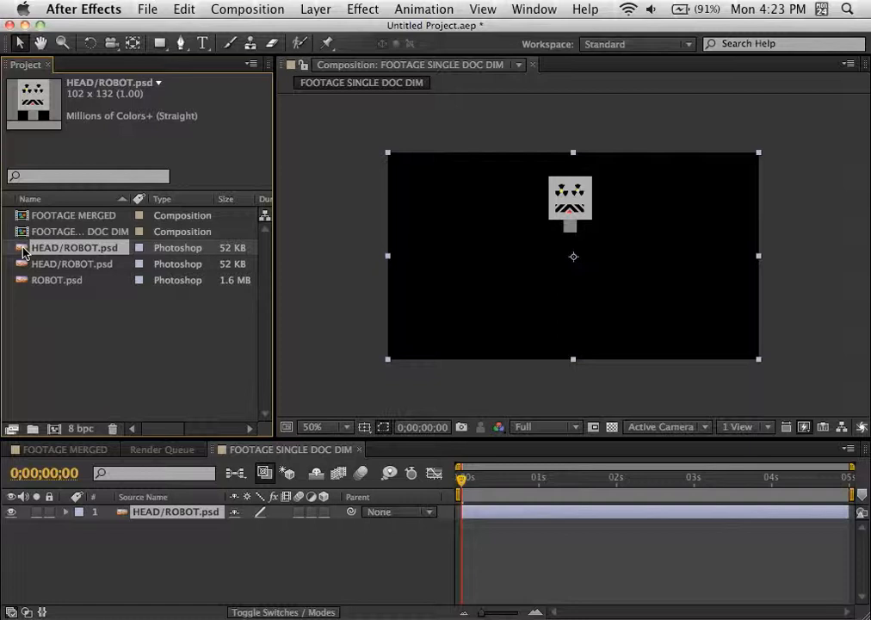
# Step: Create a new composition named FOOTAGE LAYER DIM, leaving its other settings at their defaults
pyautogui.click(53, 429)
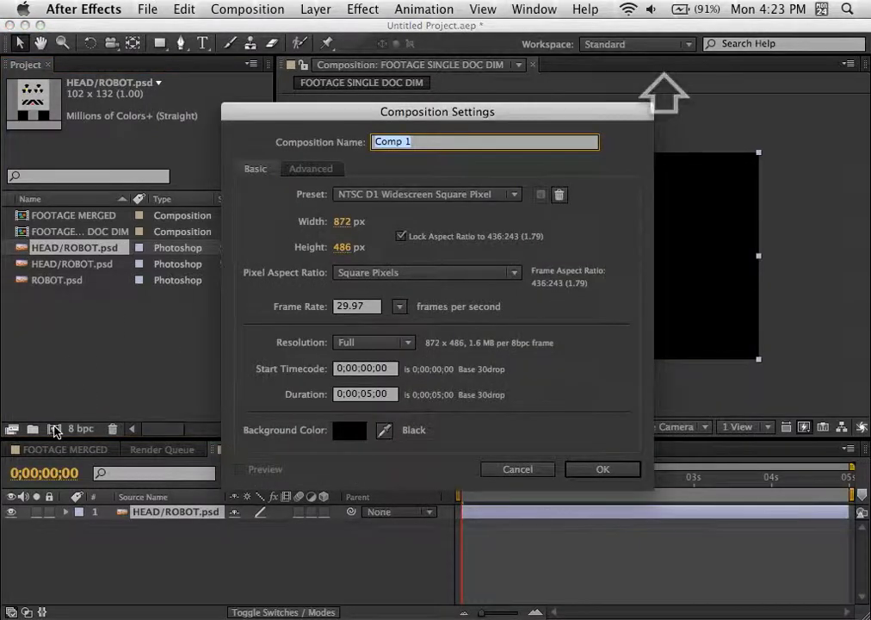
pyautogui.write('FOO')
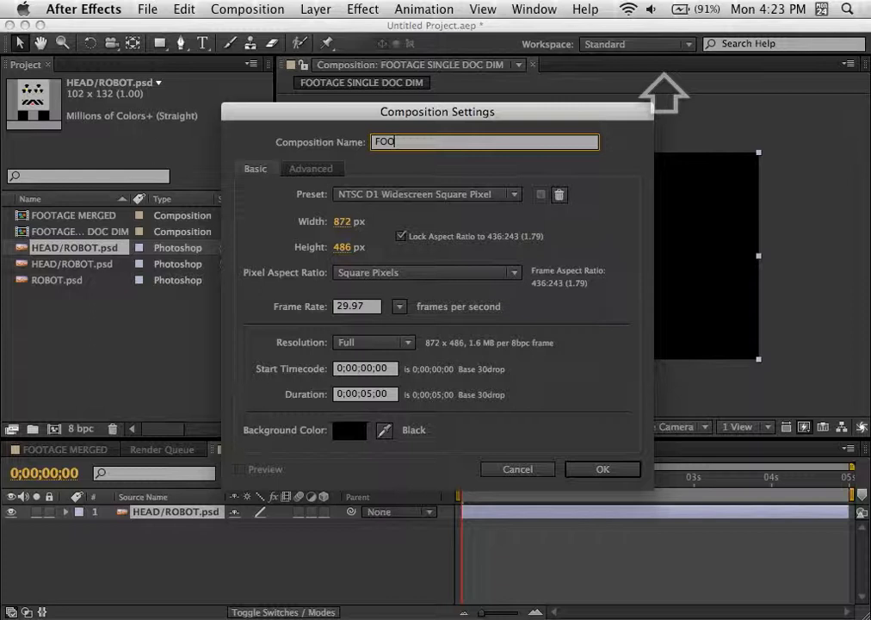
pyautogui.write('TAGE')
pyautogui.write('LAY')
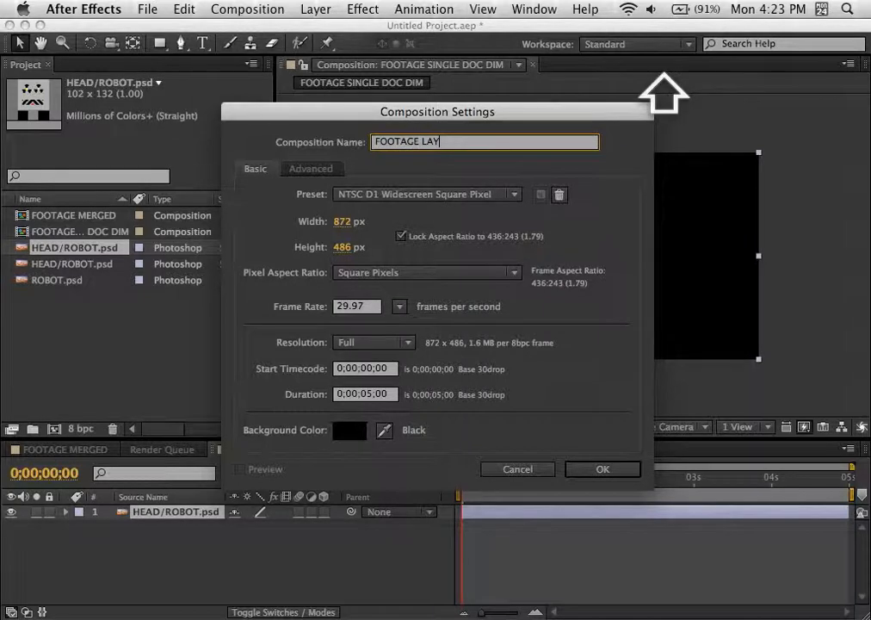
pyautogui.write('ER')
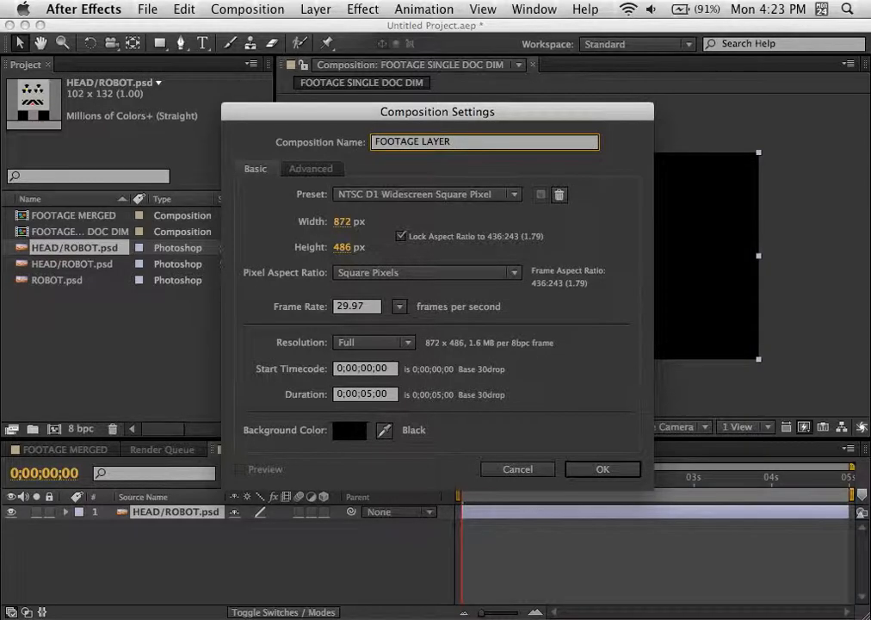
pyautogui.write(' dim')
pyautogui.press('BackSpace')
pyautogui.press('BackSpace')
pyautogui.press('BackSpace')
pyautogui.write('DI')
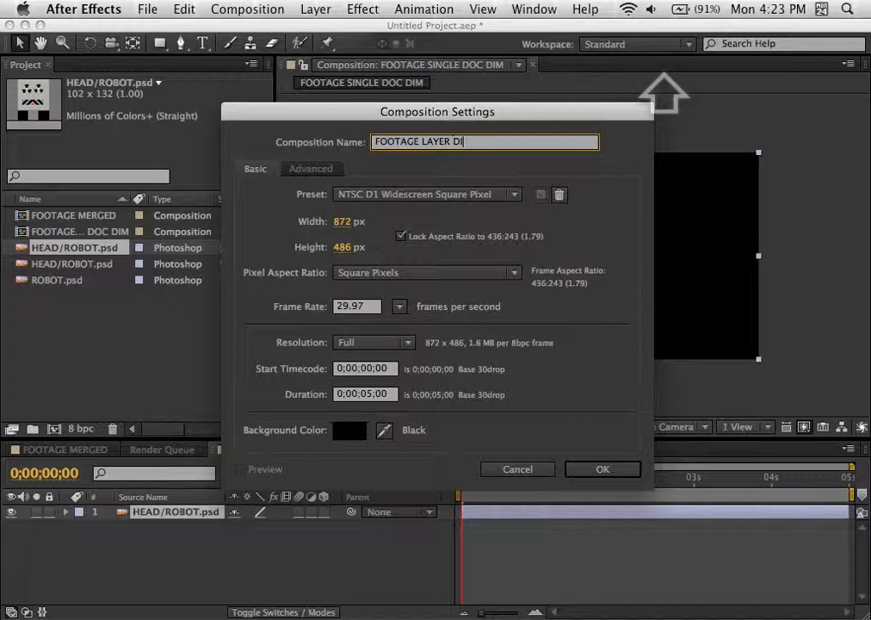
pyautogui.write('M')
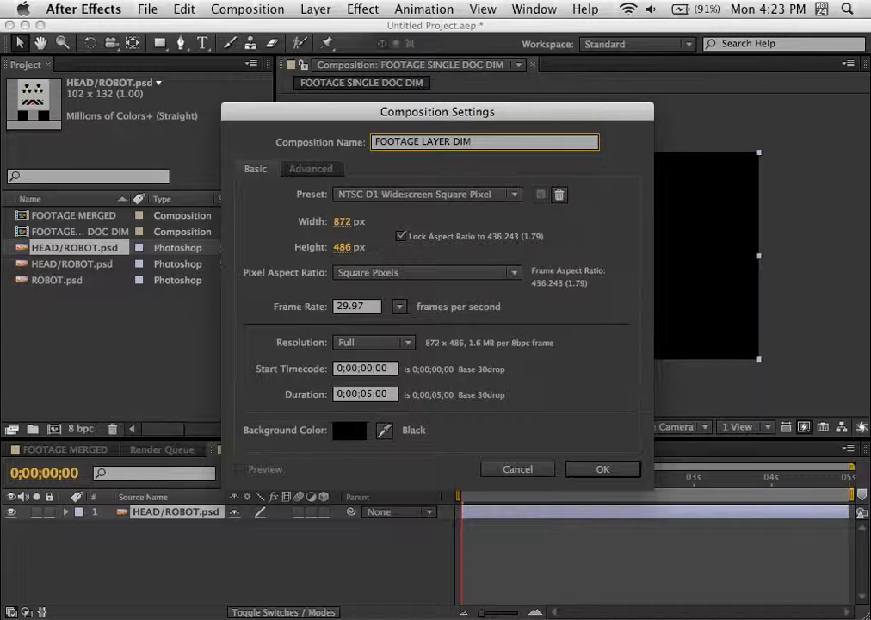
pyautogui.click(603, 469)
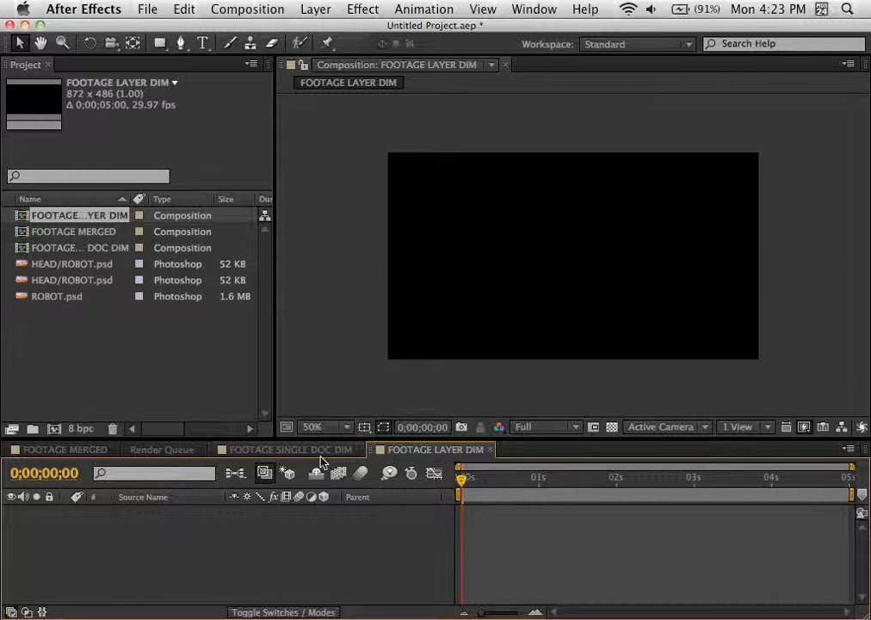
# Step: Add the layer-sized HEAD/ROBOT.psd footage to the FOOTAGE LAYER DIM composition and compare it with the FOOTAGE SINGLE DOC DIM composition
pyautogui.click(21, 267)
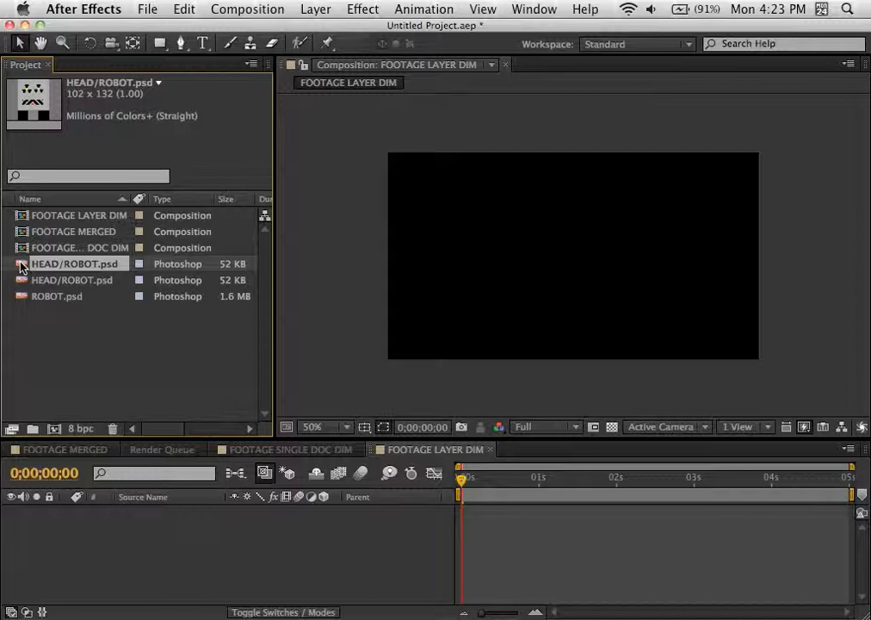
pyautogui.moveTo(22, 267); pyautogui.dragTo(118, 534)
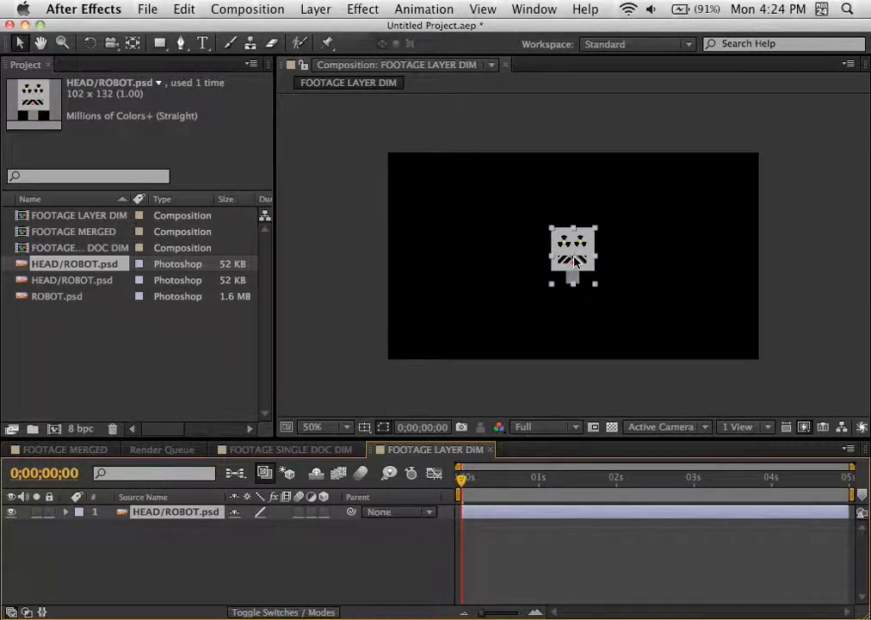
pyautogui.click(266, 449)
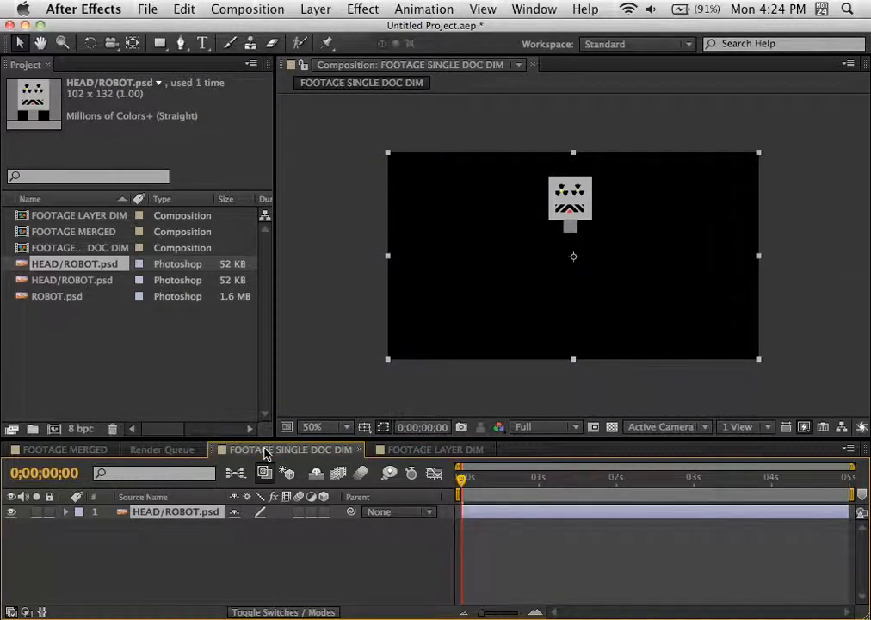
pyautogui.click(430, 450)
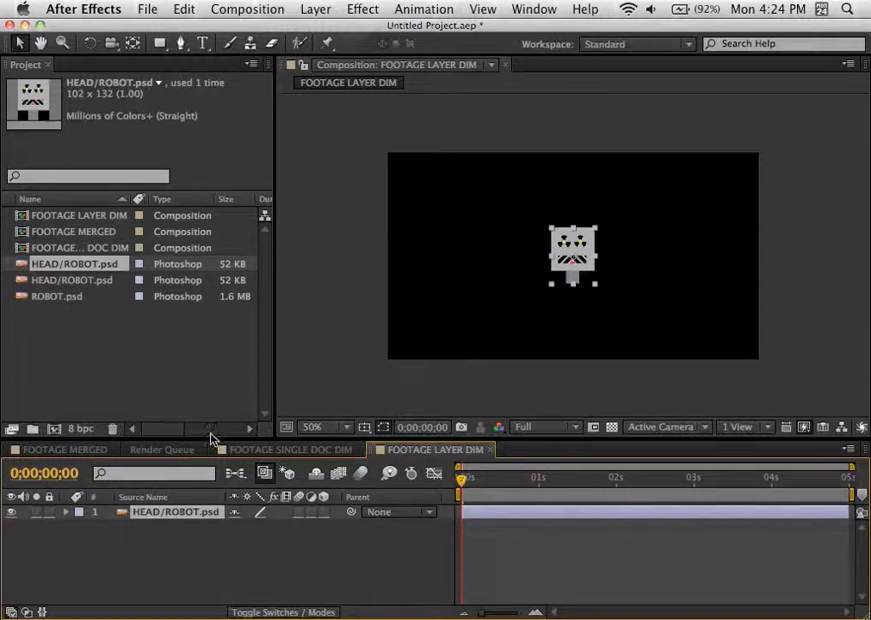
# Step: Create a project folder named SOURCE FILES at the root of the project
pyautogui.click(118, 364)
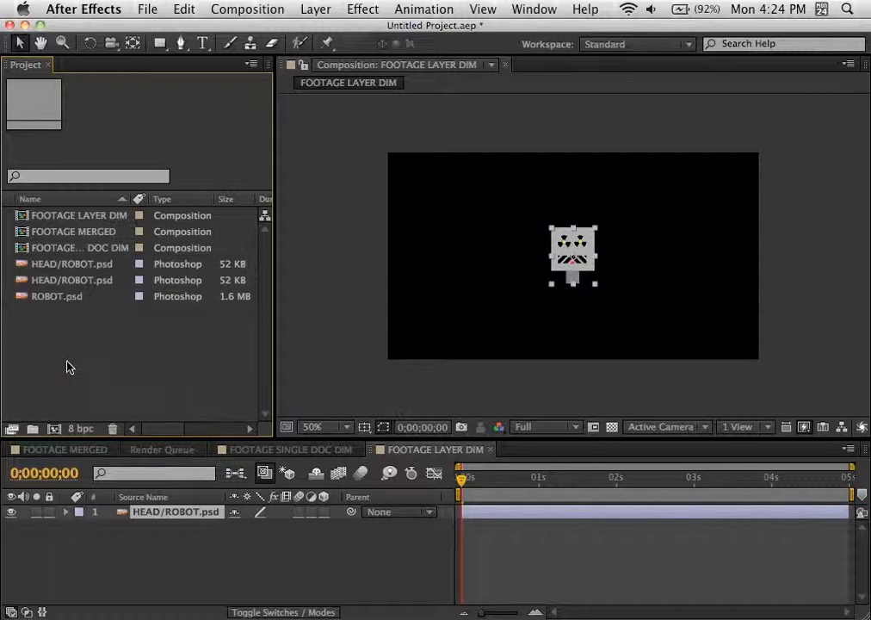
pyautogui.click(31, 428)
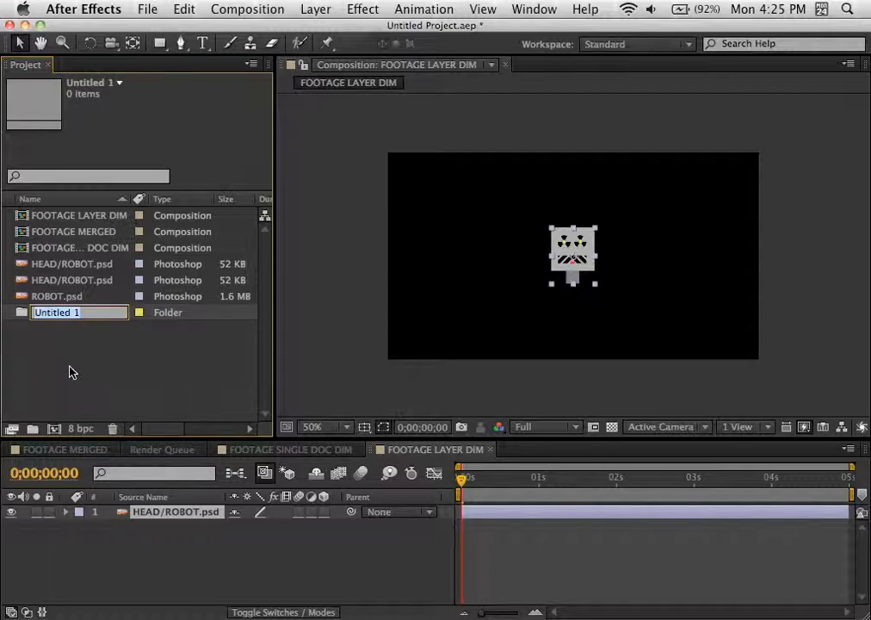
pyautogui.write('SOU')
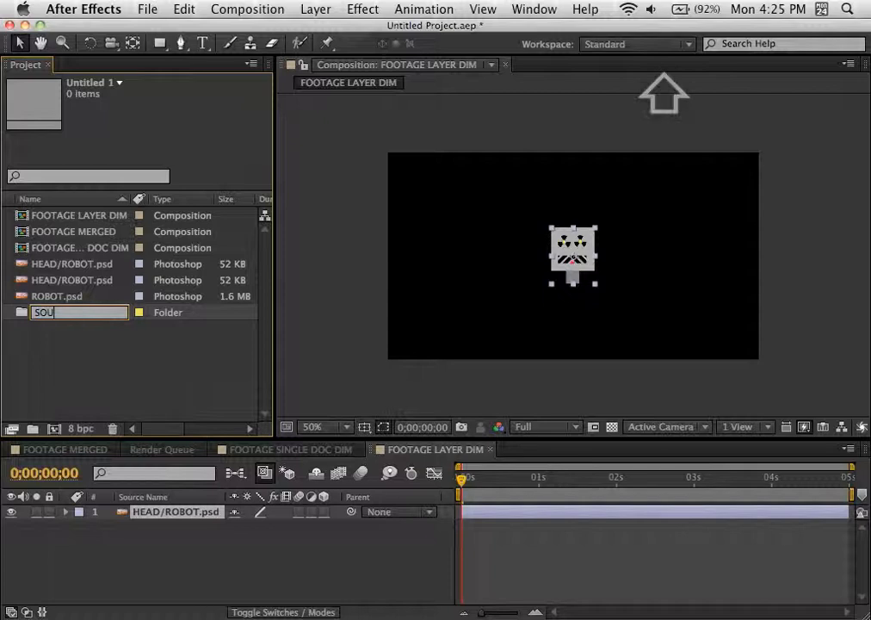
pyautogui.write('RCE FILES')
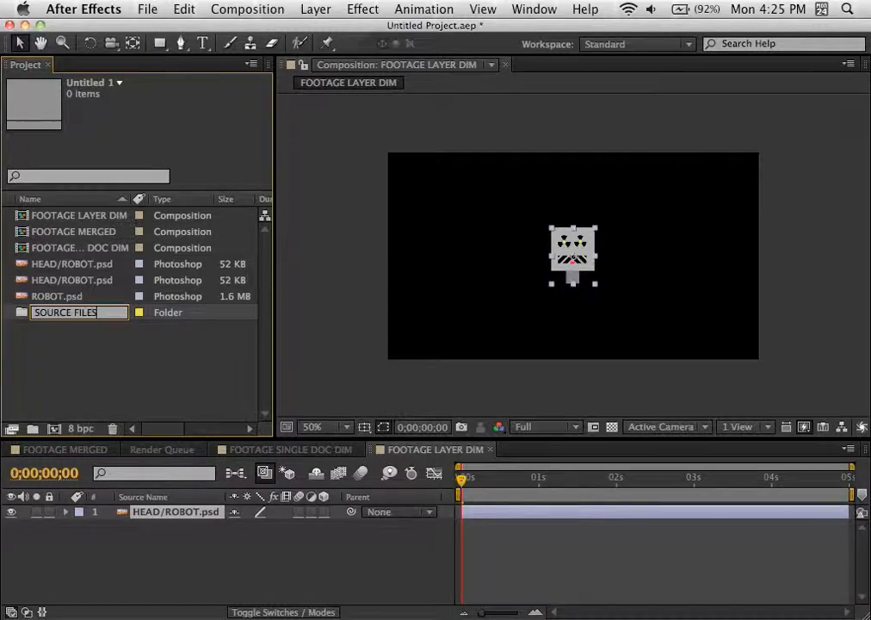
pyautogui.press('Return')
# Step: Move both HEAD/ROBOT.psd items and ROBOT.psd into the SOURCE FILES folder and expand it
pyautogui.click(30, 264)
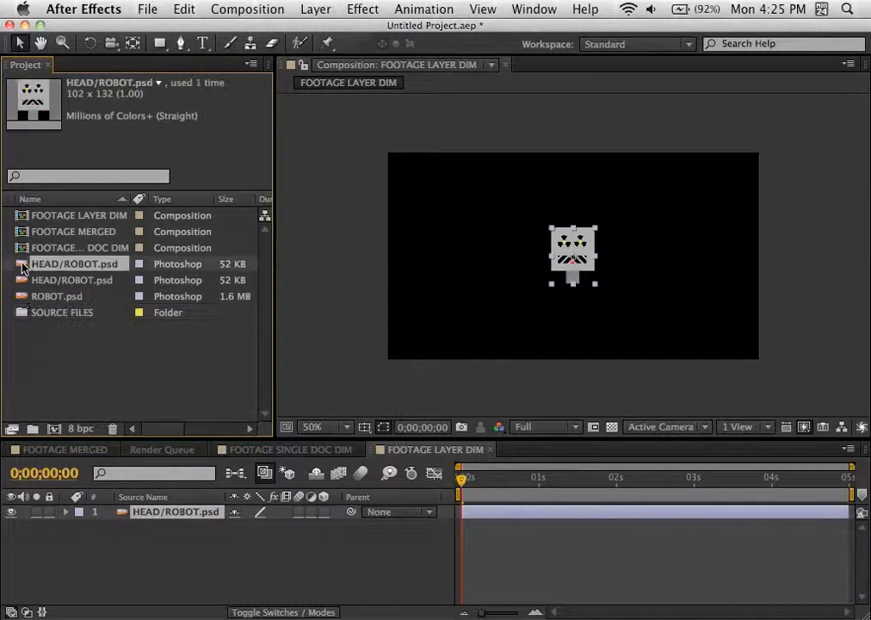
pyautogui.keyDown('shift'); pyautogui.click(20, 301); pyautogui.keyUp('shift')
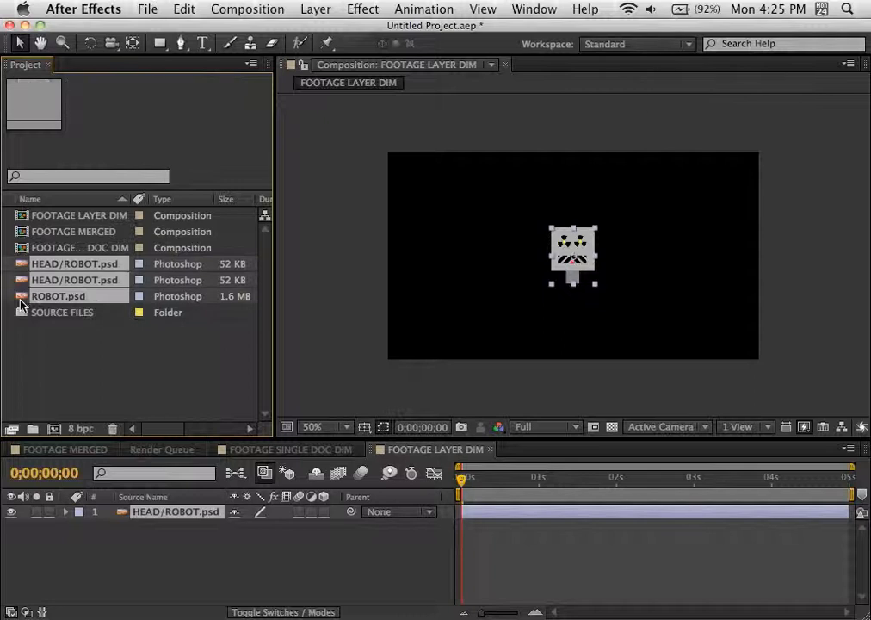
pyautogui.moveTo(19, 301); pyautogui.dragTo(22, 315)
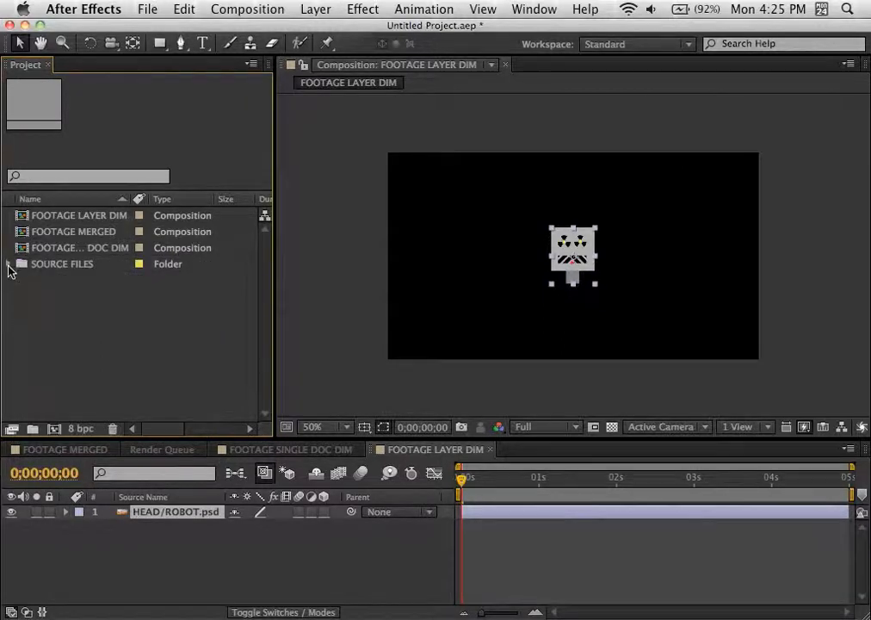
pyautogui.click(9, 265)
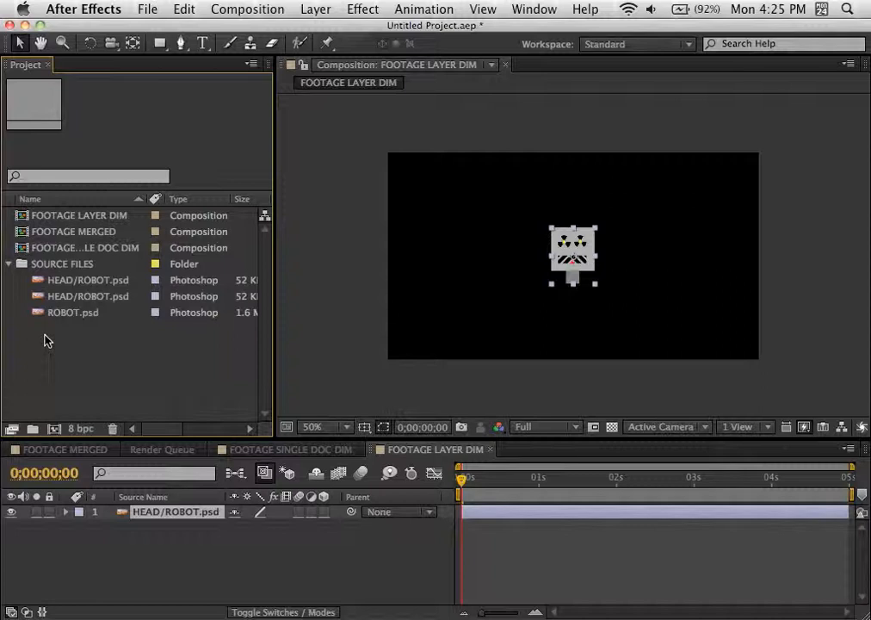
# Step: Create a subfolder named FOOTAGE inside the SOURCE FILES folder
pyautogui.click(24, 264)
pyautogui.click(33, 429)
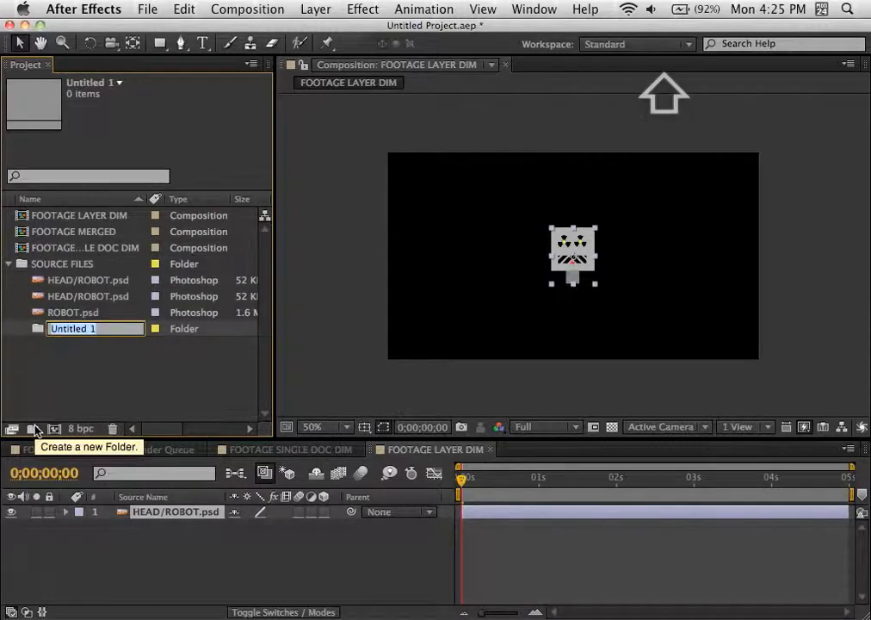
pyautogui.write('FOOTAGE')
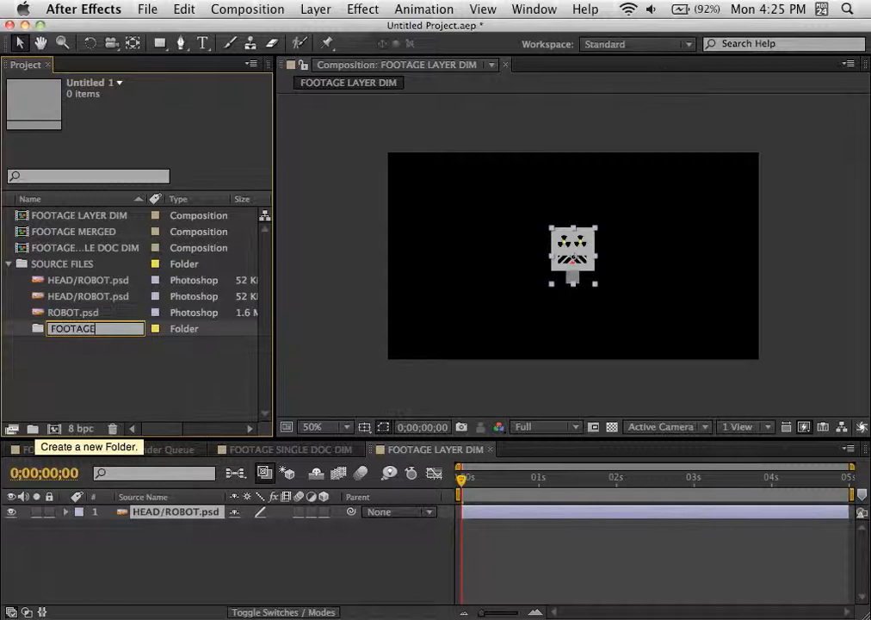
pyautogui.press('Return')
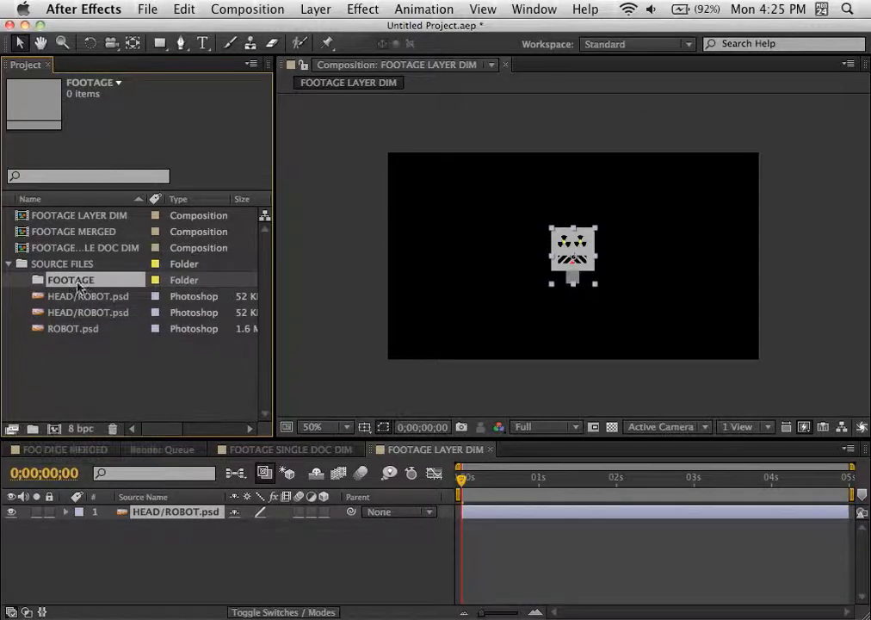
# Step: Move both HEAD/ROBOT.psd items and ROBOT.psd into the FOOTAGE subfolder
pyautogui.click(39, 296)
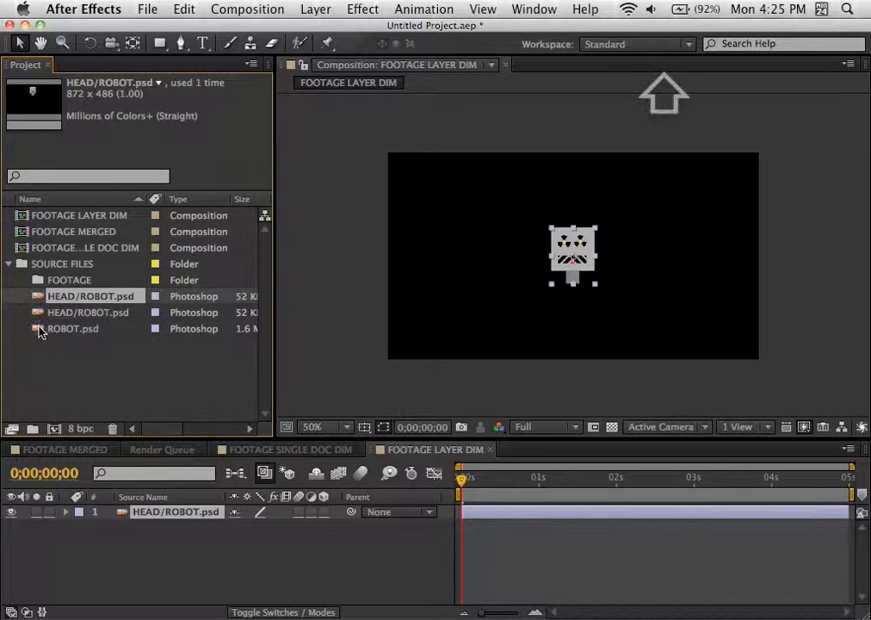
pyautogui.keyDown('shift'); pyautogui.click(39, 330); pyautogui.keyUp('shift')
pyautogui.keyDown('shift'); pyautogui.click(40, 280); pyautogui.keyUp('shift')
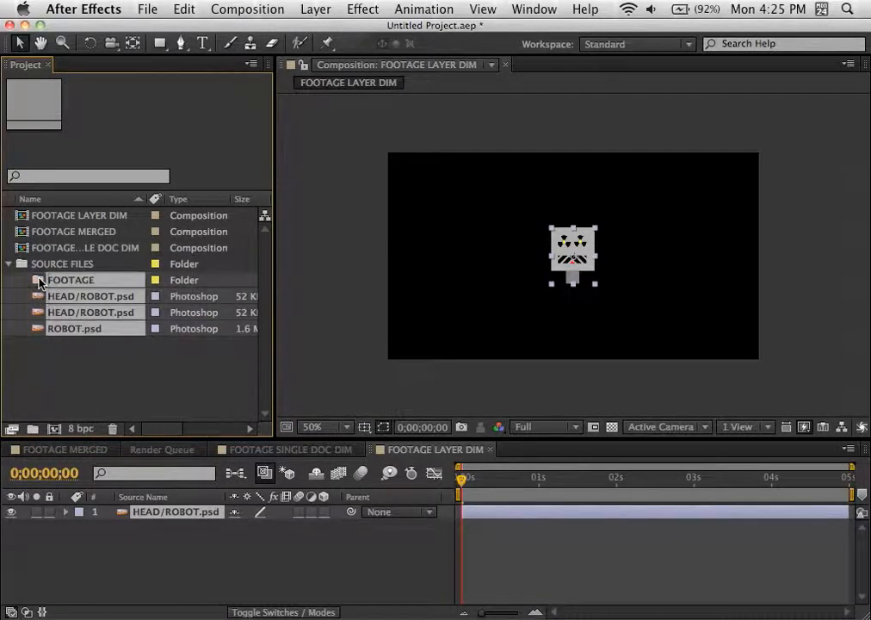
pyautogui.moveTo(39, 279); pyautogui.dragTo(39, 279)
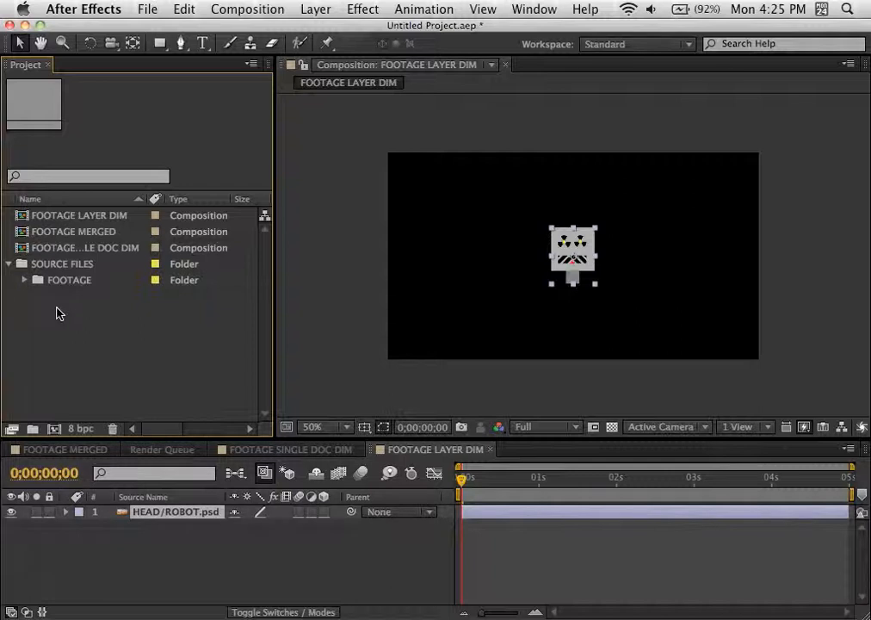
# Step: Import ROBOT.psd from the Desktop as a Composition, keeping Editable Layer Styles and Live Photoshop 3D enabled
pyautogui.doubleClick(56, 313)
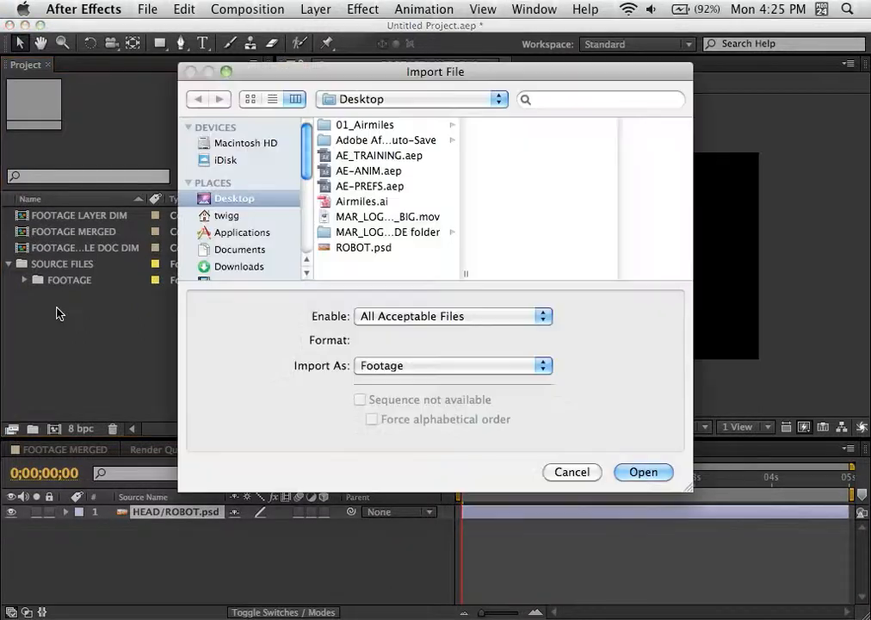
pyautogui.click(348, 248)
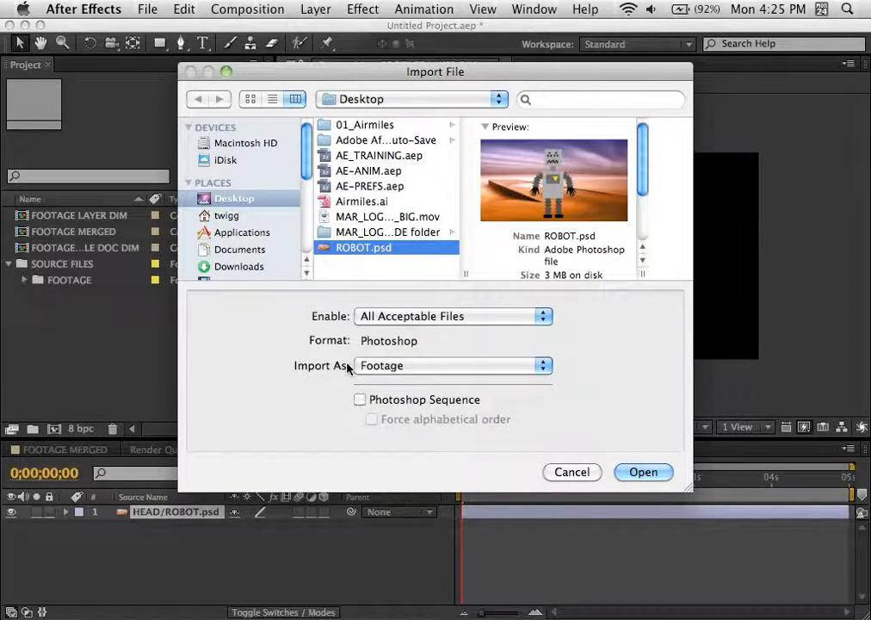
pyautogui.click(415, 369)
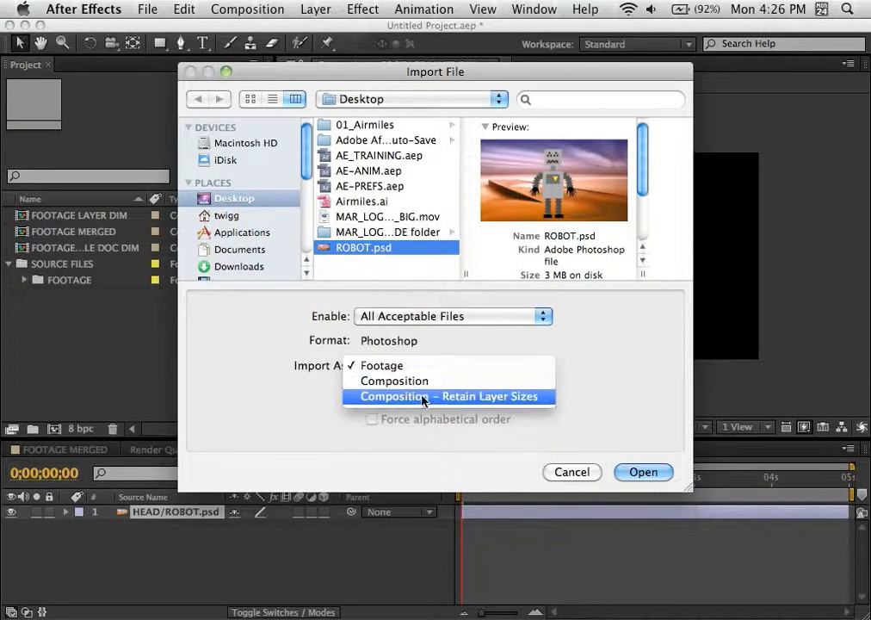
pyautogui.click(421, 382)
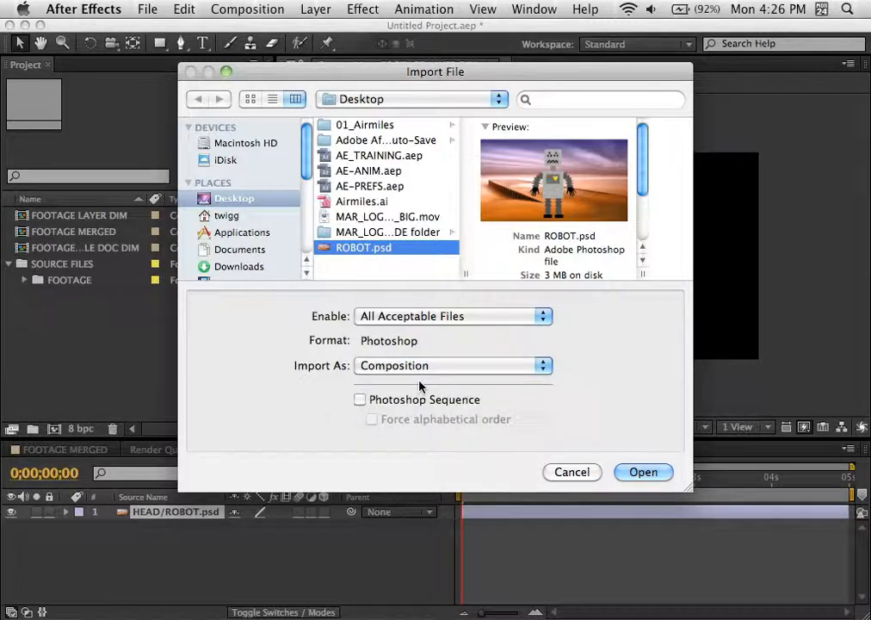
pyautogui.click(657, 474)
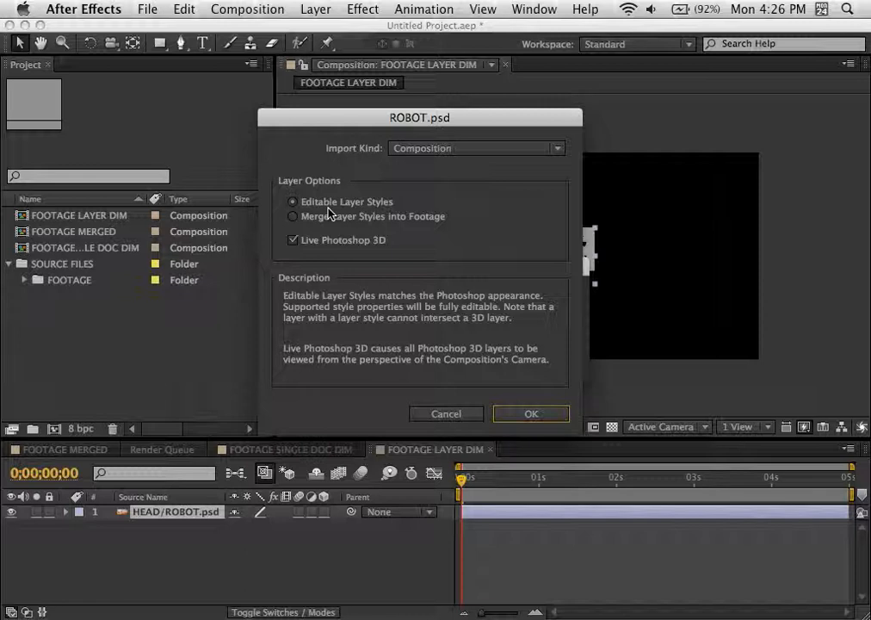
pyautogui.click(532, 414)
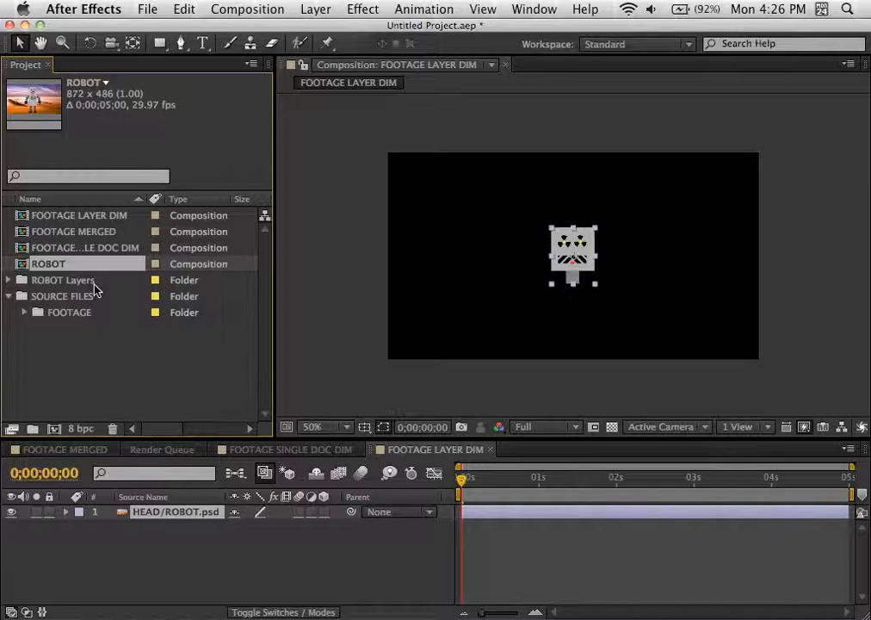
# Step: Examine the contents of the ROBOT Layers folder and the imported ROBOT composition in the project
pyautogui.click(8, 280)
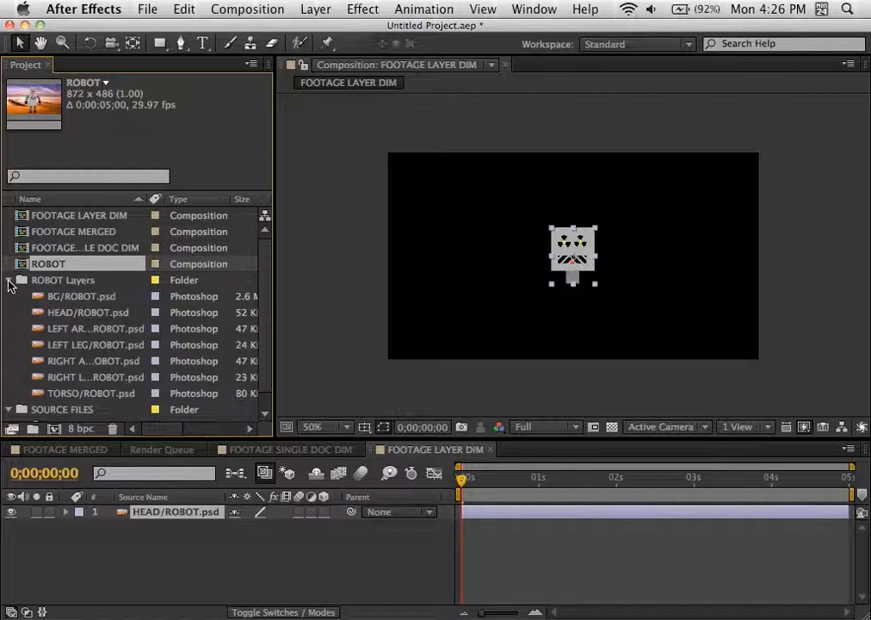
pyautogui.click(9, 280)
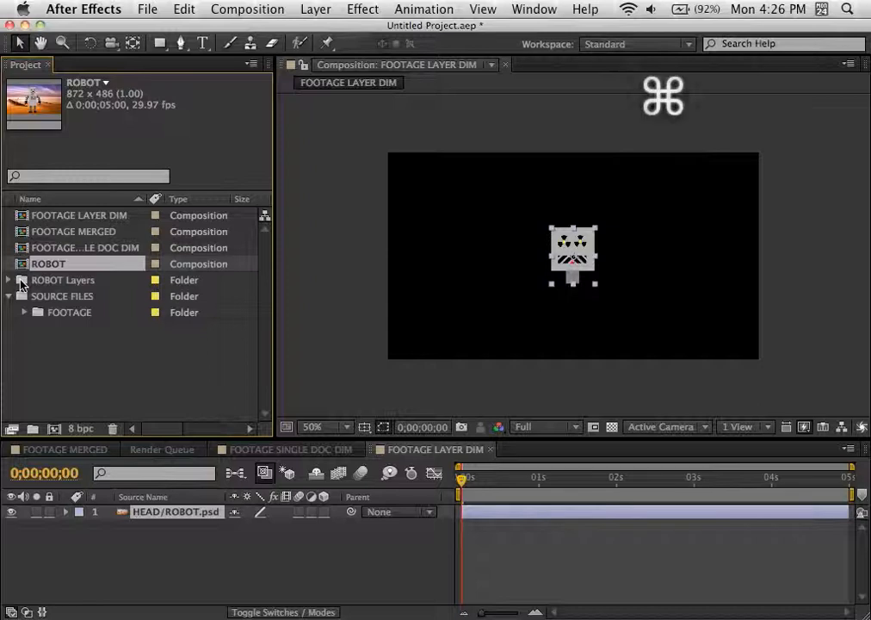
pyautogui.keyDown('super'); pyautogui.click(21, 282); pyautogui.keyUp('super')
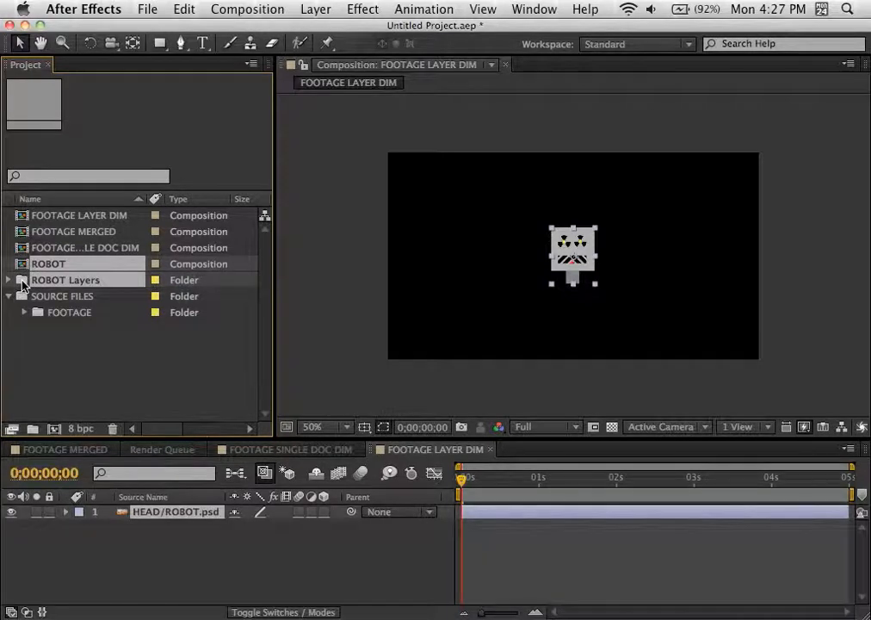
pyautogui.click(29, 341)
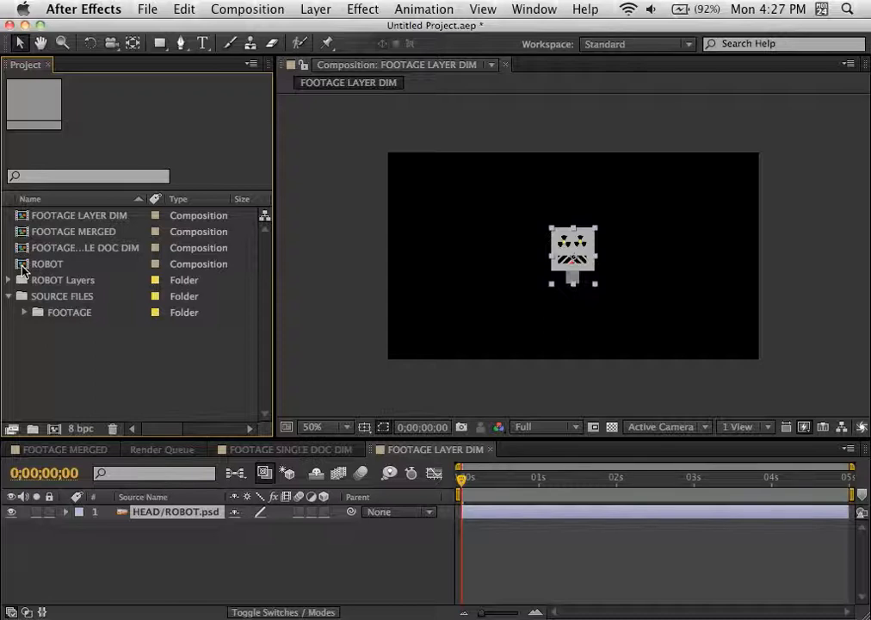
# Step: Open the ROBOT composition and compare its separate layers with the merged ROBOT.psd layer in the FOOTAGE MERGED composition
pyautogui.doubleClick(23, 267)
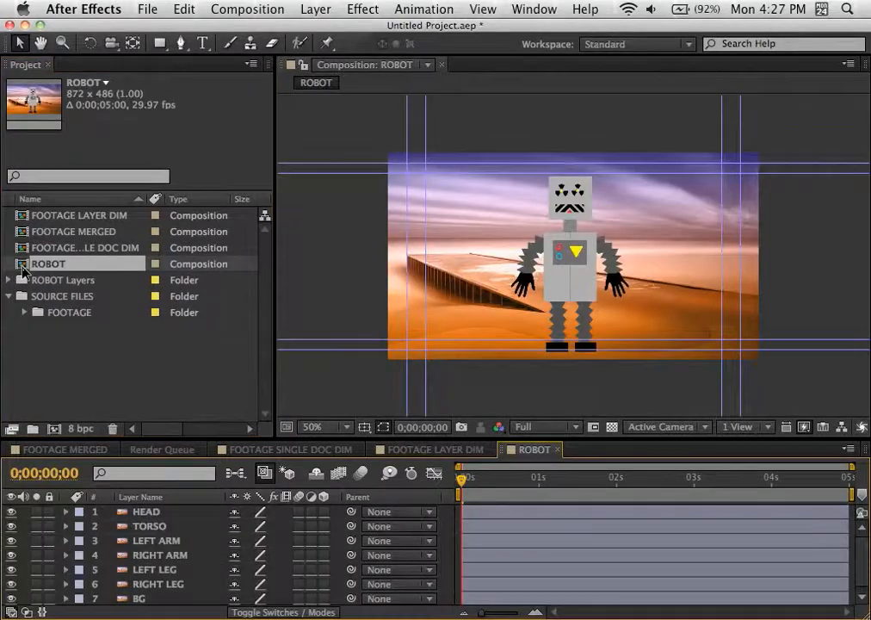
pyautogui.click(66, 450)
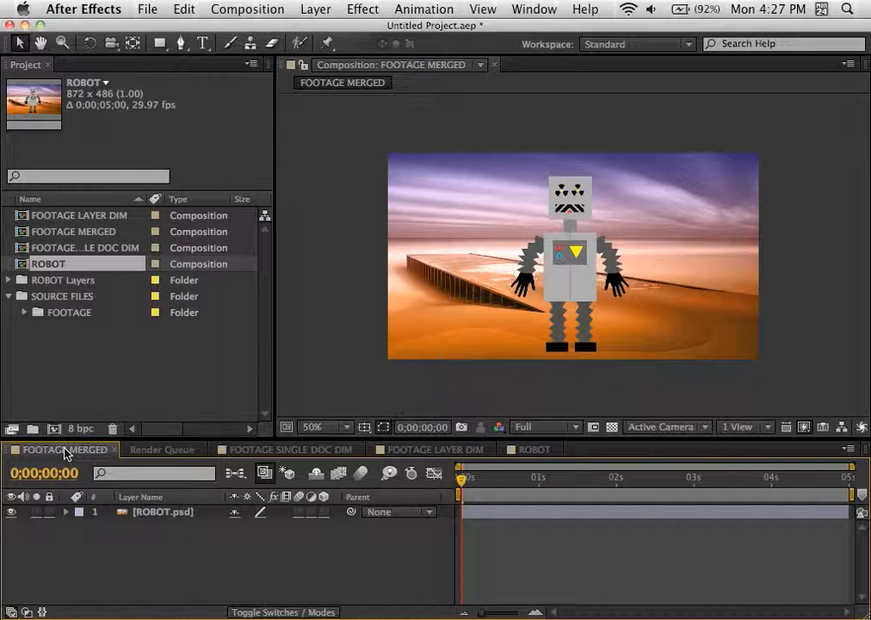
pyautogui.click(133, 512)
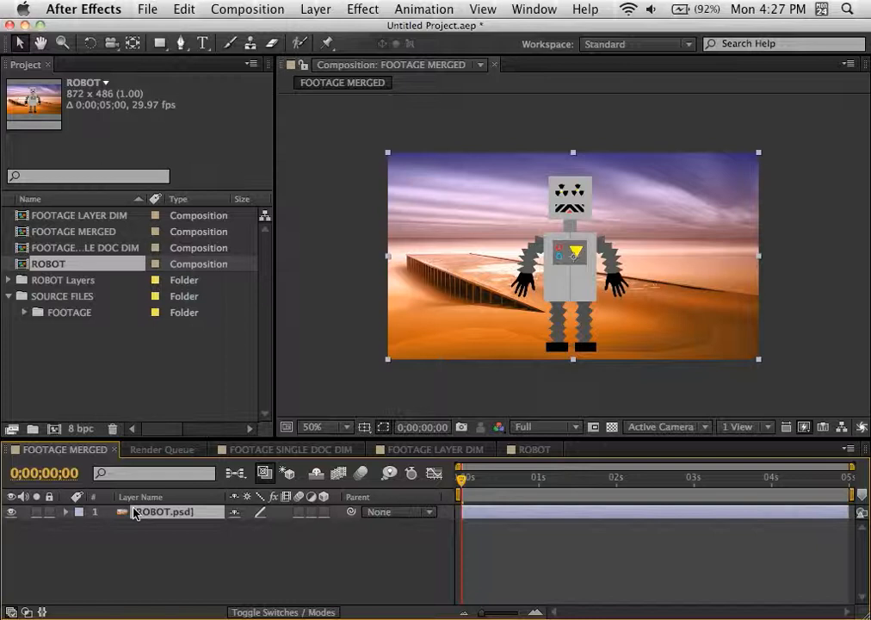
pyautogui.click(529, 450)
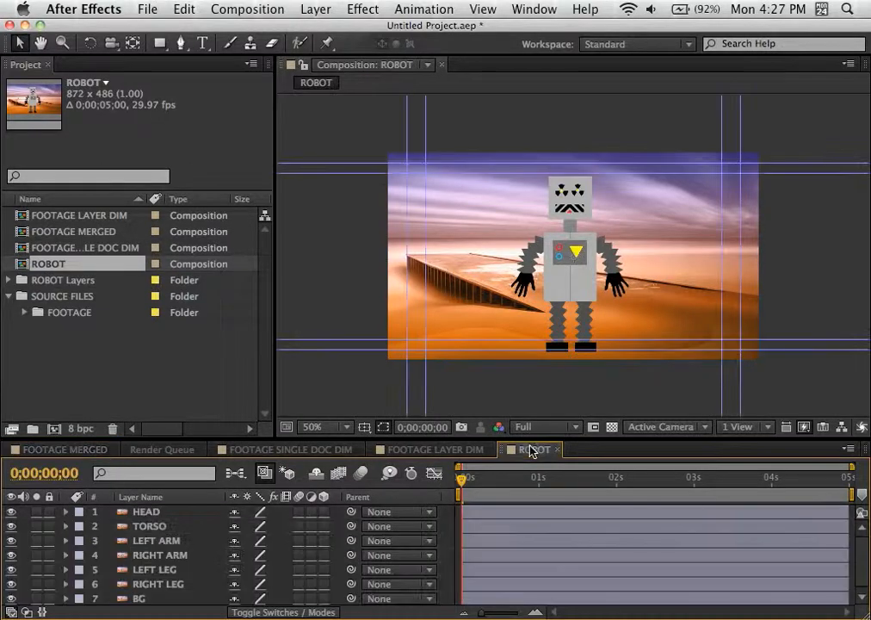
pyautogui.click(150, 513)
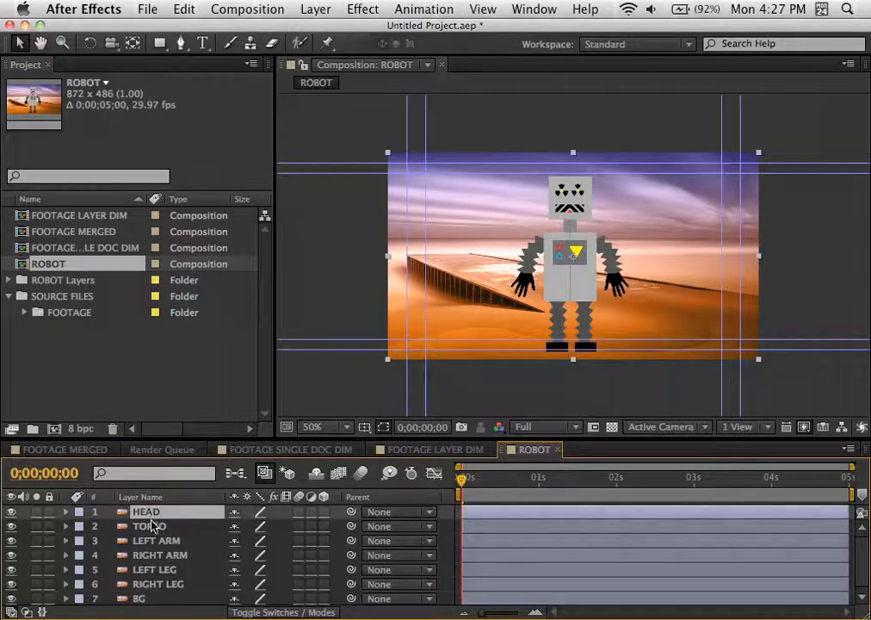
pyautogui.keyDown('shift'); pyautogui.click(153, 526); pyautogui.keyUp('shift')
pyautogui.click(153, 540)
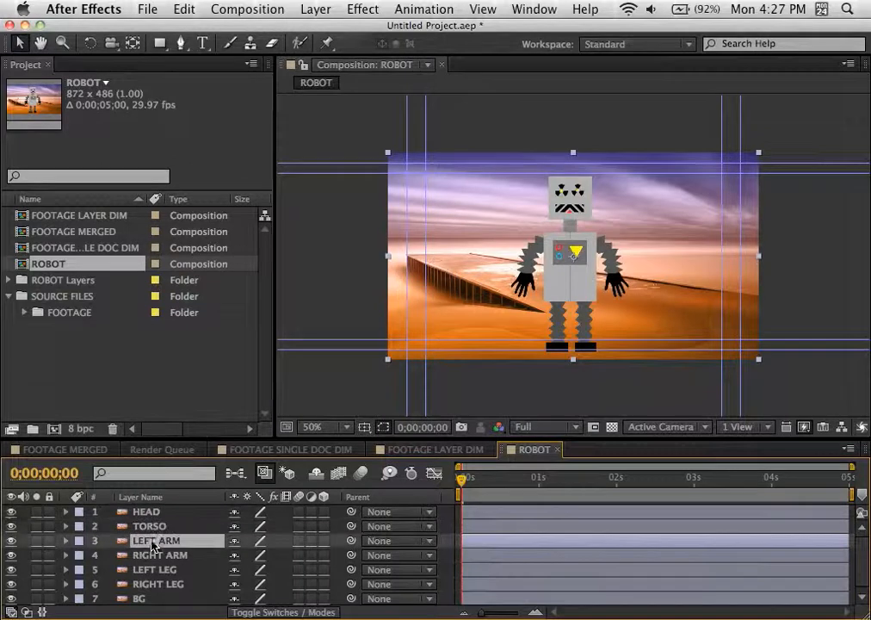
# Step: Hide and show the HEAD and TORSO layers in turn to check which part of the robot each one holds
pyautogui.click(12, 512)
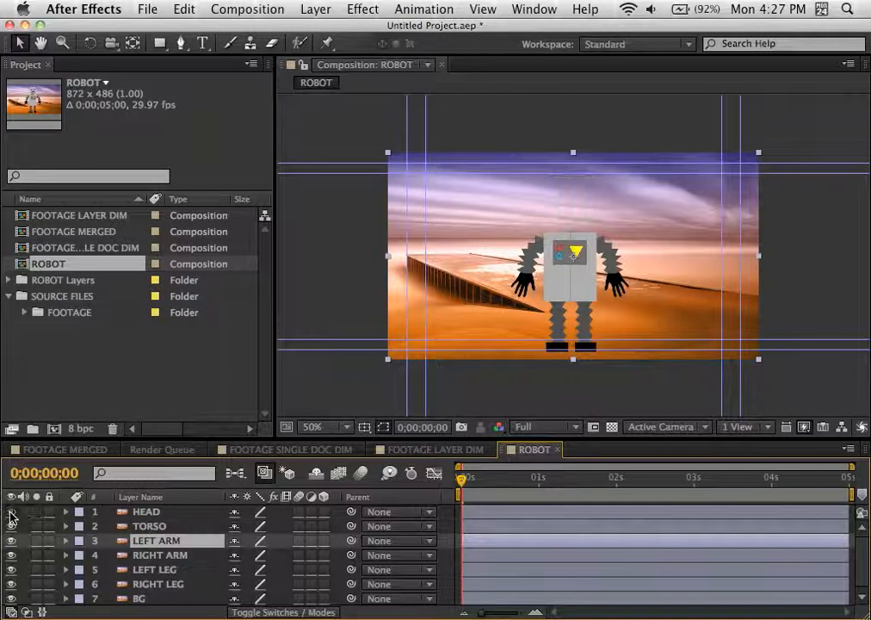
pyautogui.click(11, 512)
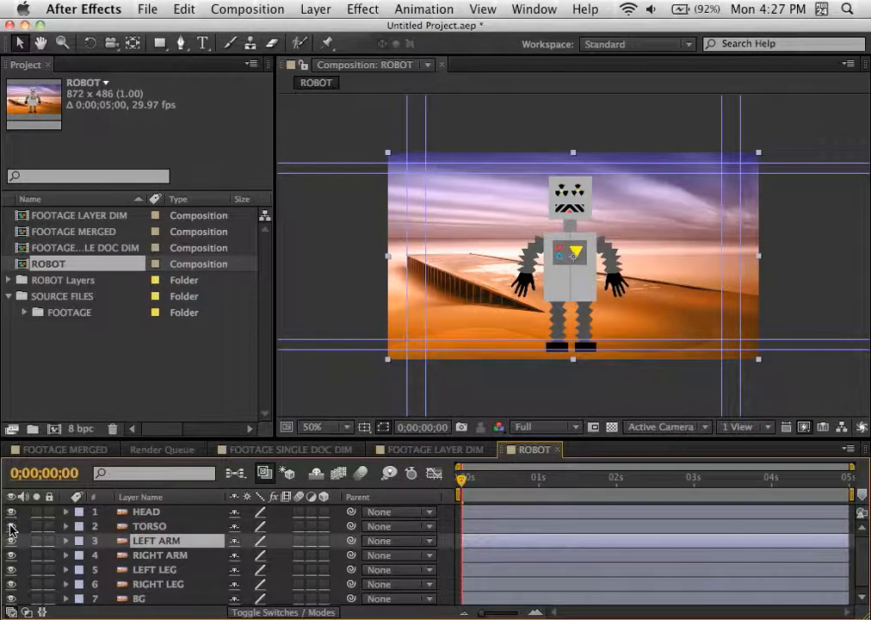
pyautogui.click(11, 525)
pyautogui.click(12, 526)
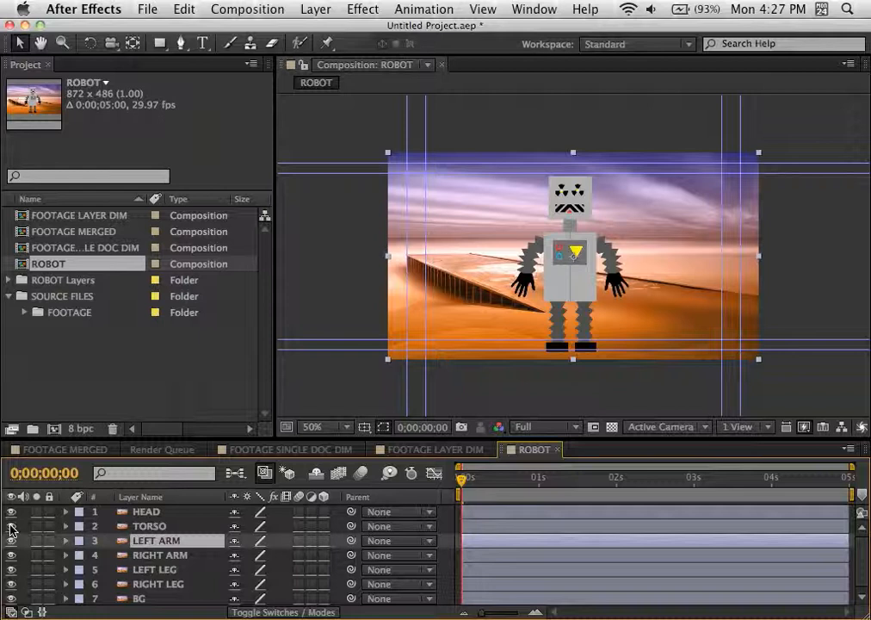
# Step: Select each layer of the ROBOT composition in turn, from HEAD down to BG, to examine its bounding box
pyautogui.click(146, 514)
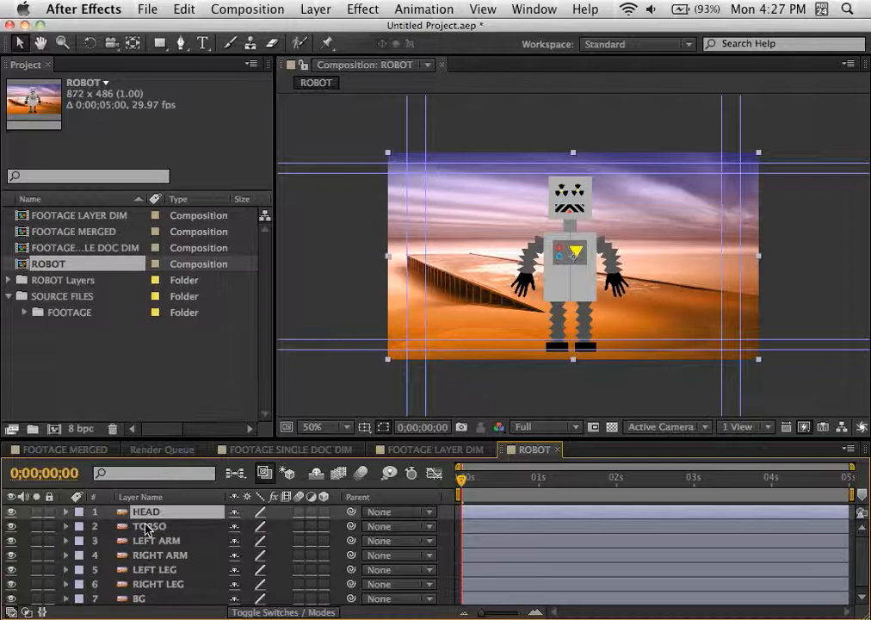
pyautogui.click(146, 527)
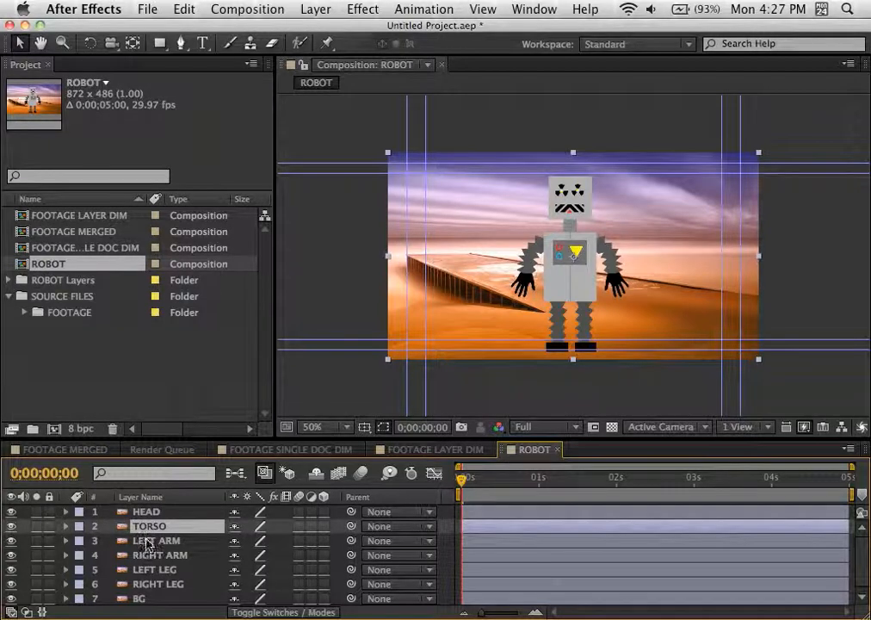
pyautogui.click(148, 541)
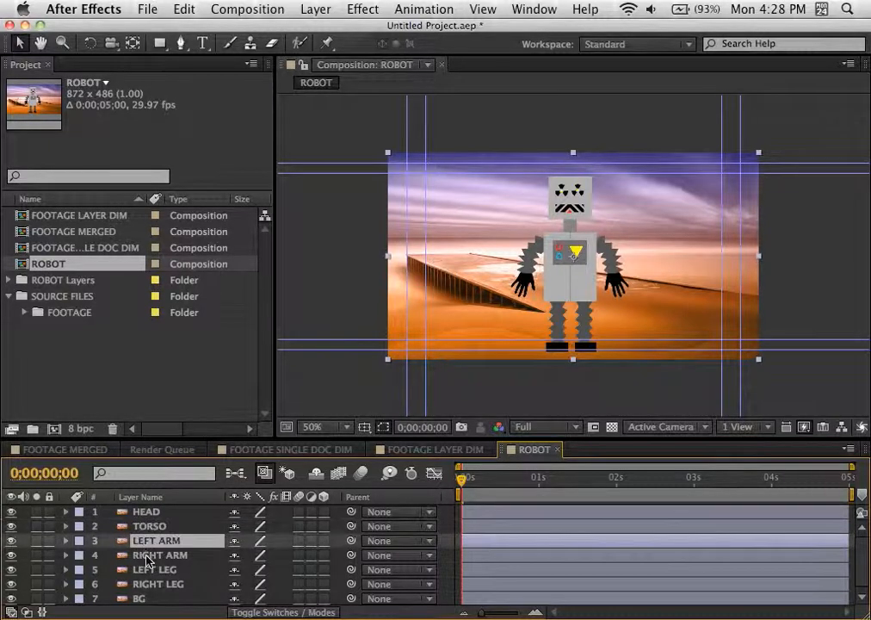
pyautogui.click(147, 557)
pyautogui.click(148, 571)
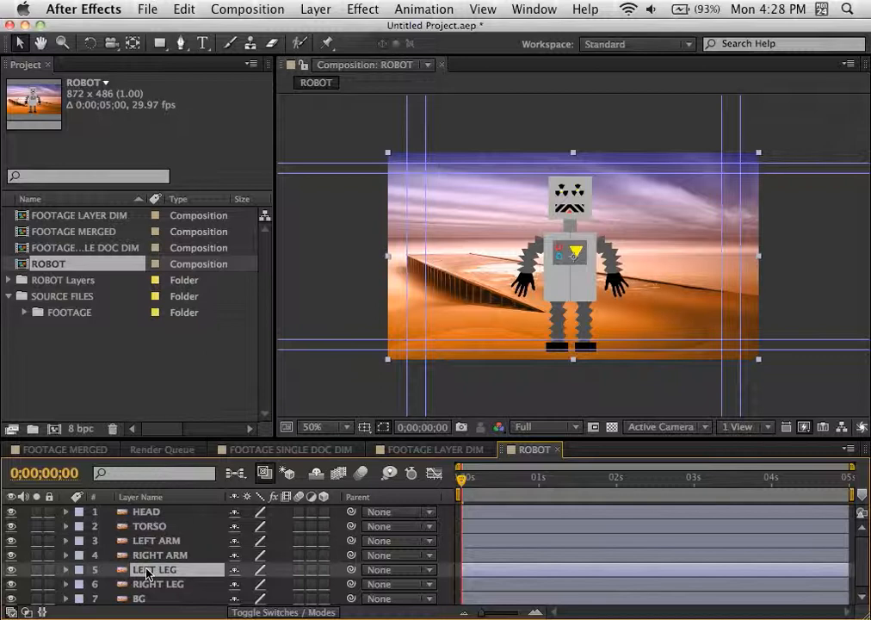
pyautogui.click(148, 585)
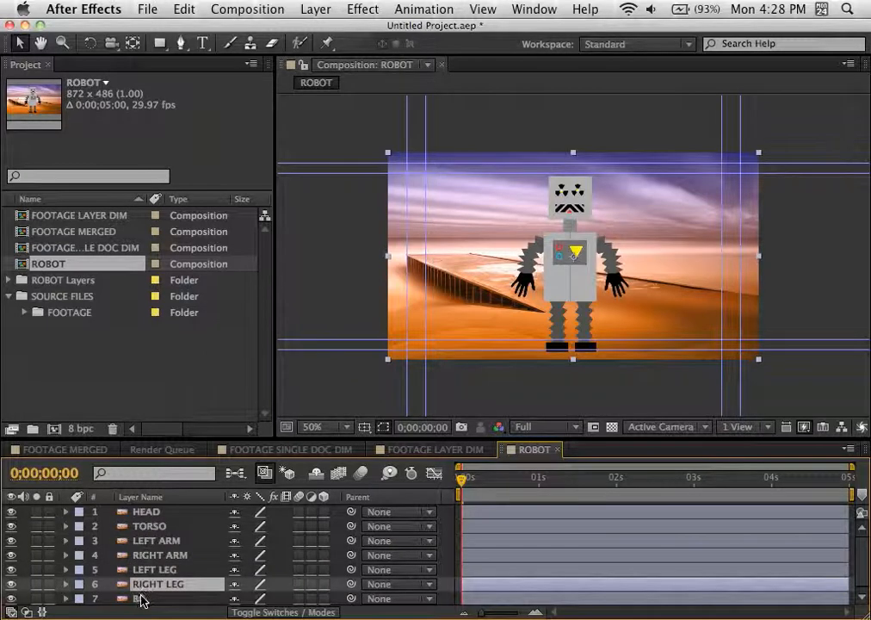
pyautogui.click(142, 599)
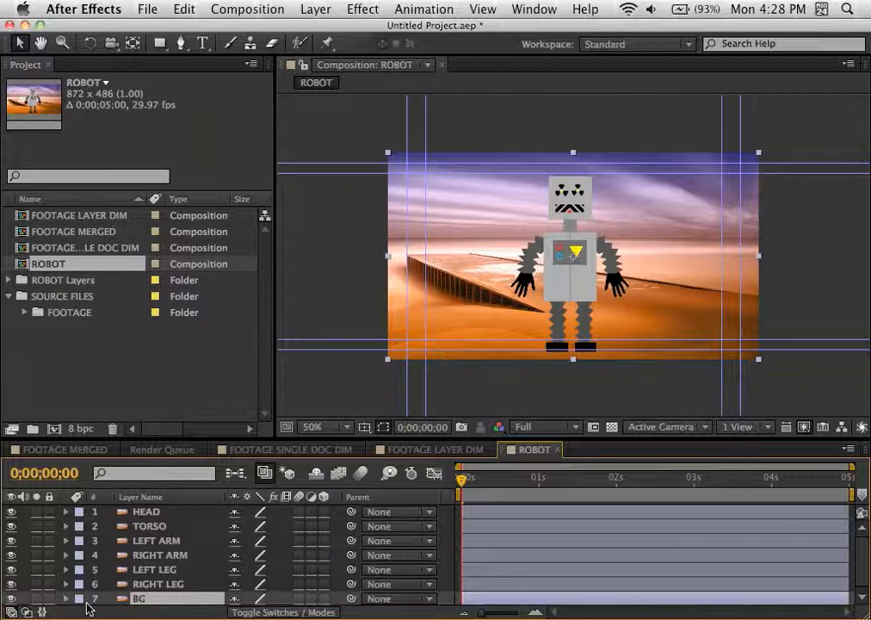
# Step: Import ROBOT.psd from the Desktop as Composition – Retain Layer Sizes, keeping Editable Layer Styles and Live Photoshop 3D enabled
pyautogui.click(155, 383)
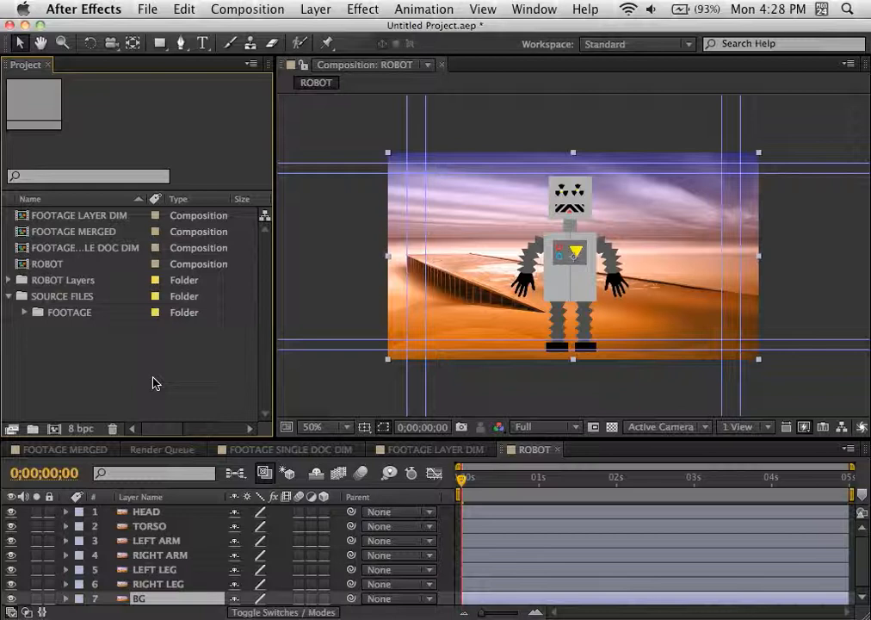
pyautogui.doubleClick(155, 383)
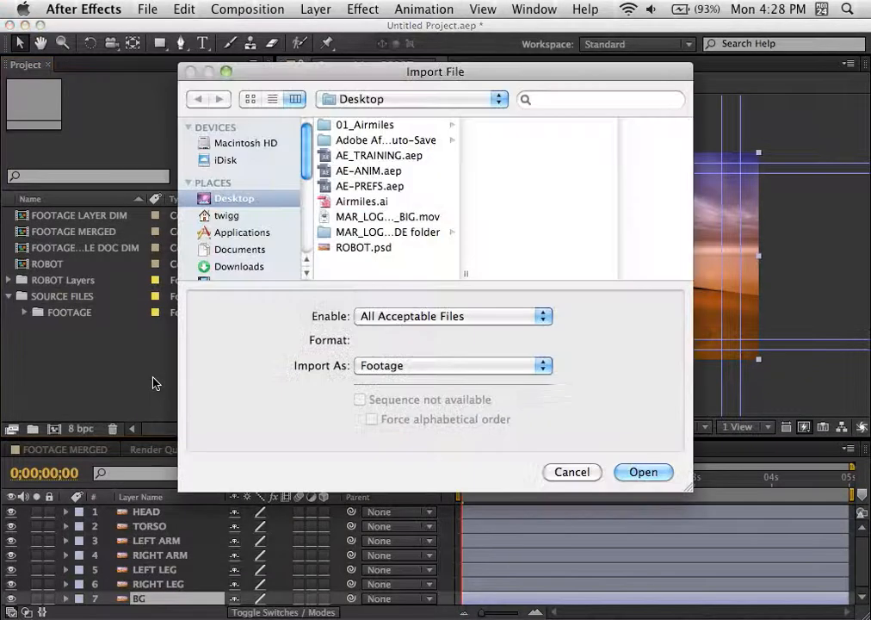
pyautogui.click(361, 247)
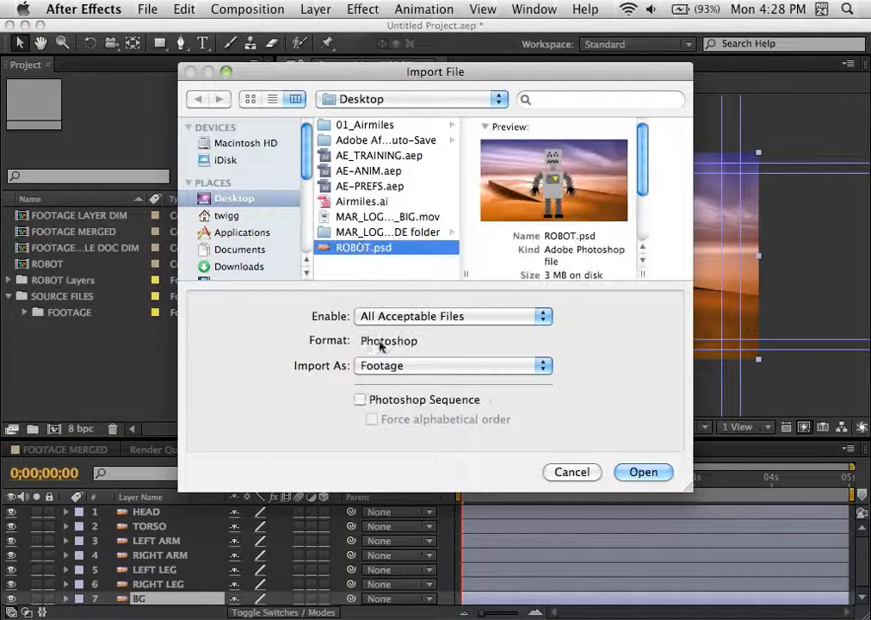
pyautogui.click(384, 368)
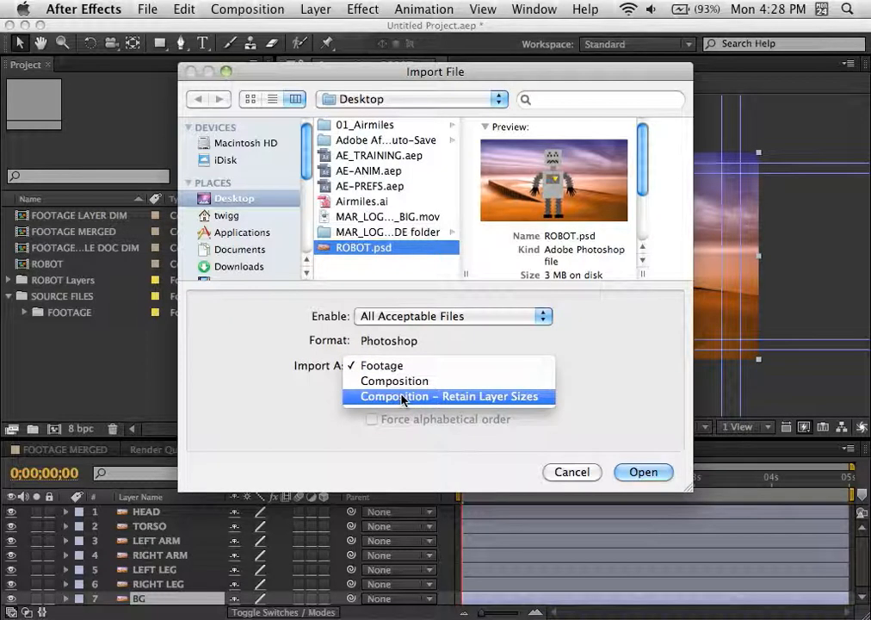
pyautogui.click(402, 398)
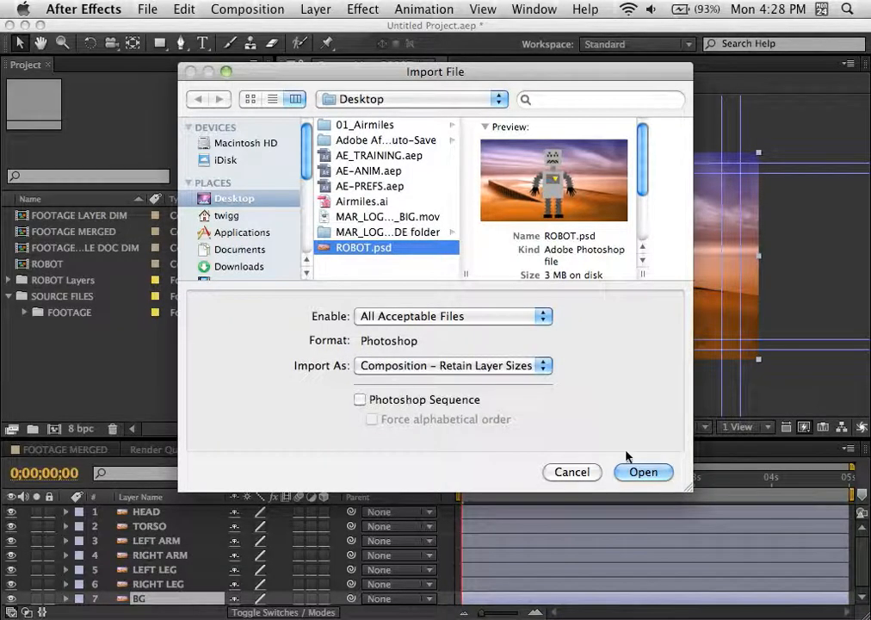
pyautogui.click(644, 472)
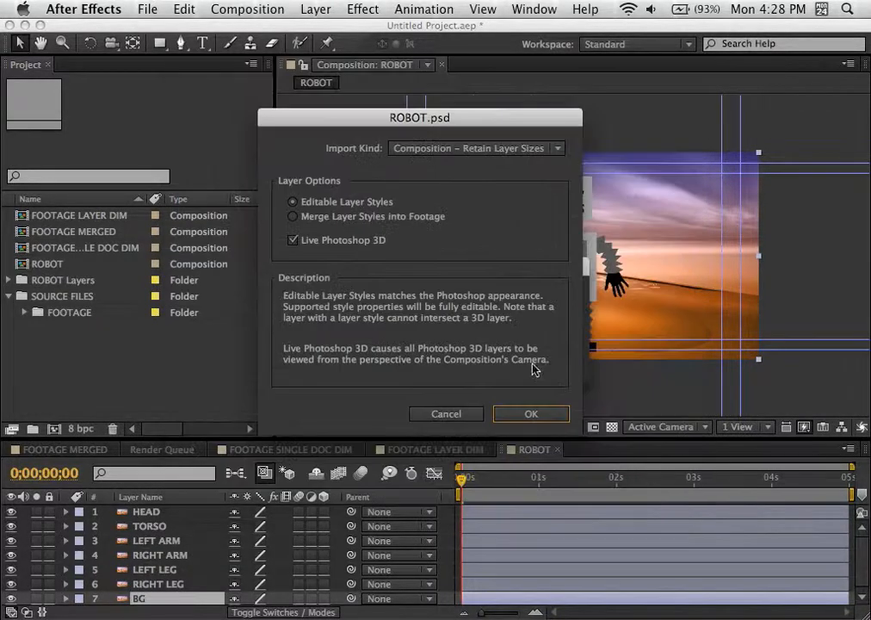
pyautogui.click(531, 414)
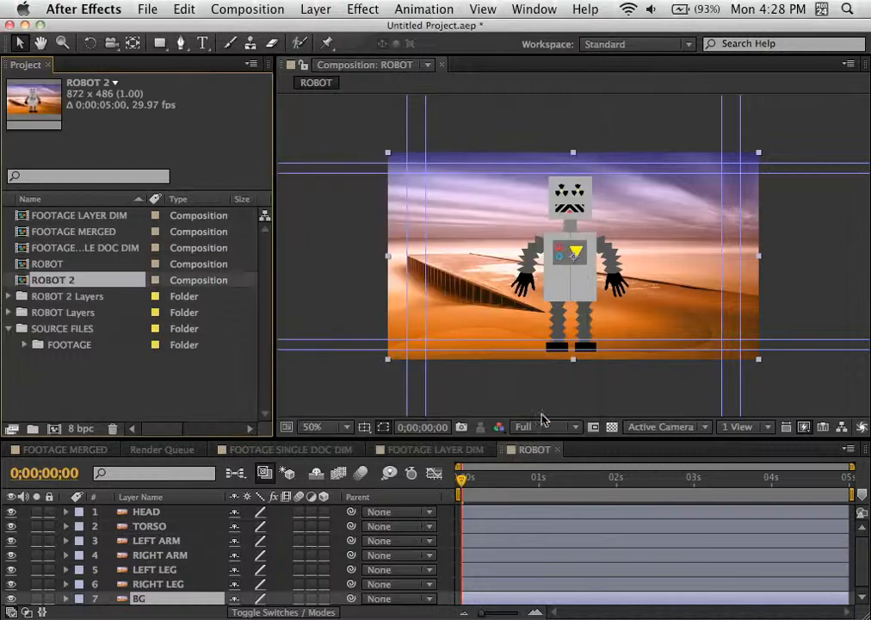
# Step: Look inside the ROBOT 2 Layers folder, collapse it again and clear the selection in the project
pyautogui.keyDown('super'); pyautogui.click(18, 295); pyautogui.keyUp('super')
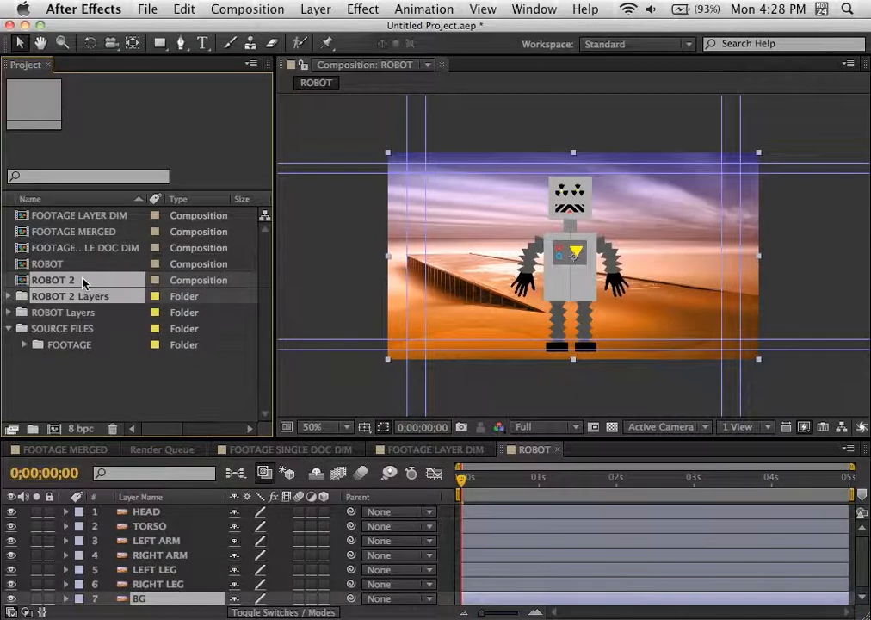
pyautogui.click(10, 296)
pyautogui.click(10, 296)
pyautogui.moveTo(40, 366); pyautogui.dragTo(29, 383)
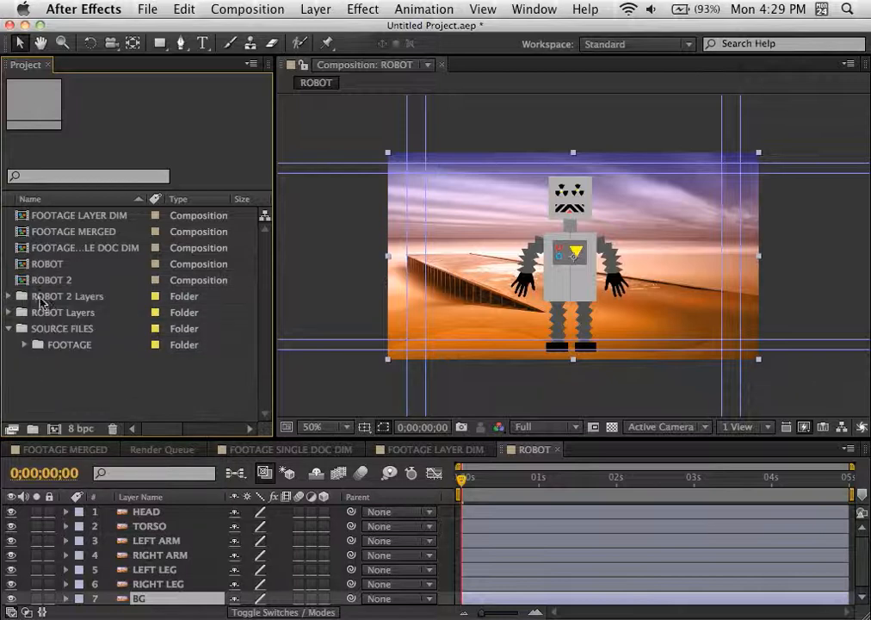
# Step: Rename the ROBOT composition as ROBOT DOC DIM
pyautogui.click(47, 267)
pyautogui.press('Return')
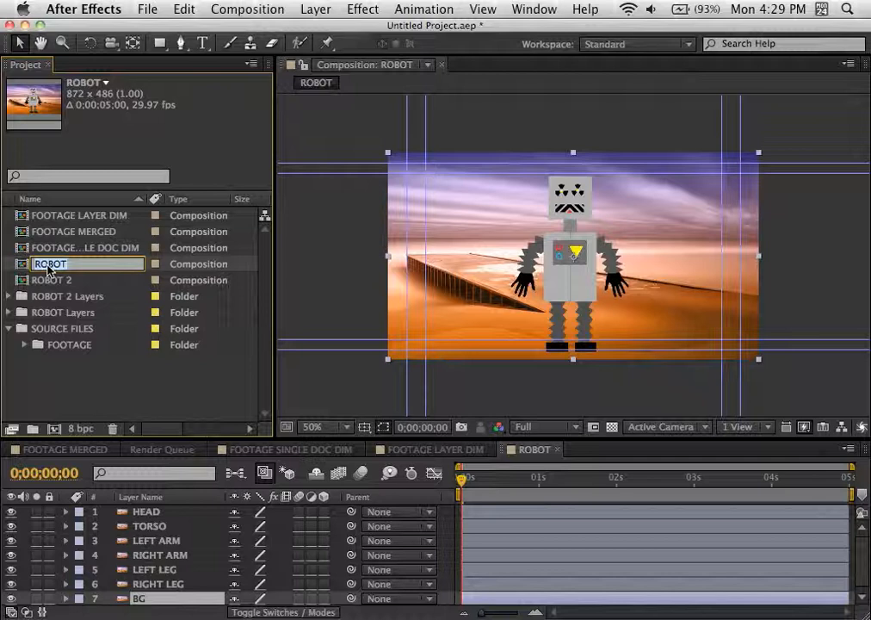
pyautogui.press('Right')
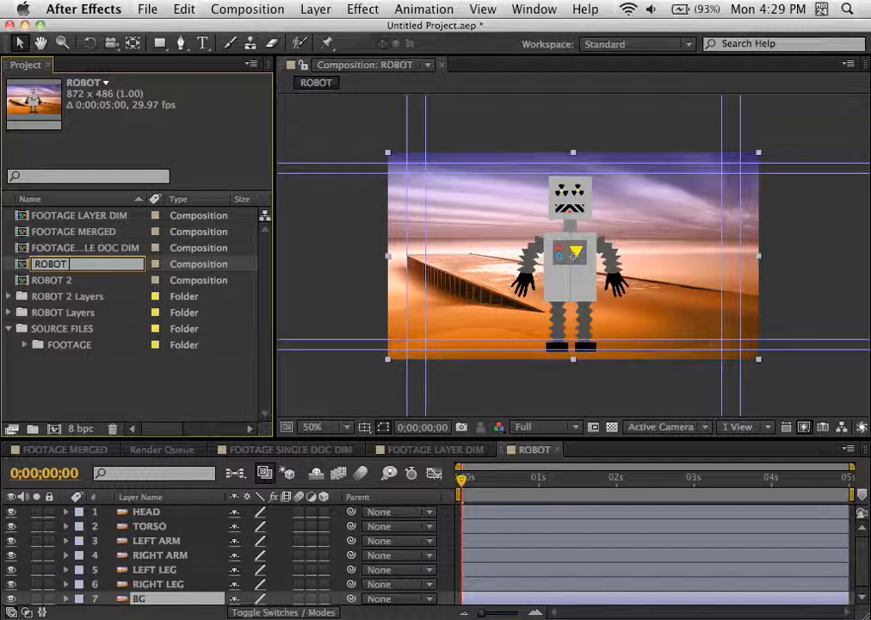
pyautogui.write('DOC DIM')
pyautogui.press('Return')
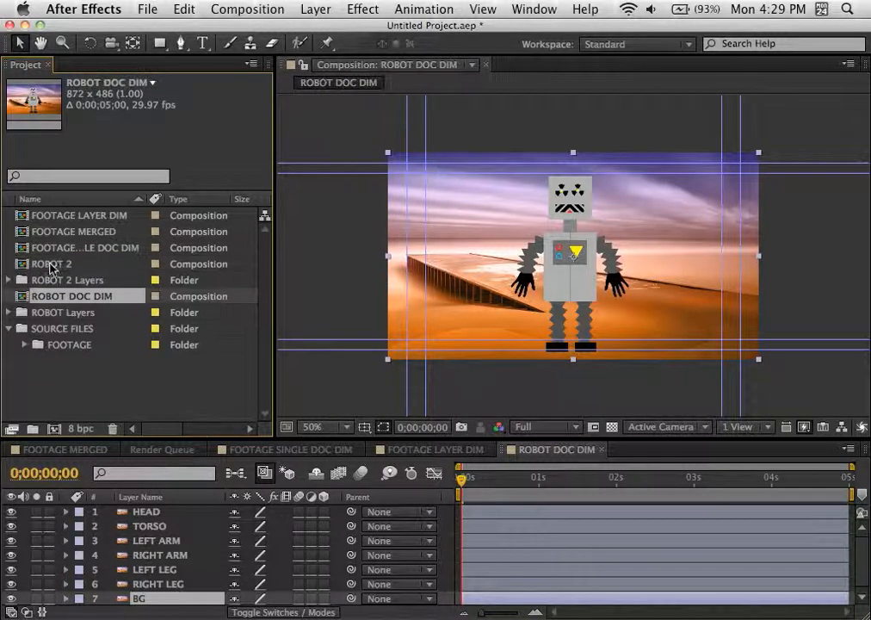
# Step: Rename the ROBOT 2 composition as ROBOT LAYER DIM
pyautogui.click(51, 264)
pyautogui.press('Return')
pyautogui.press('Right')
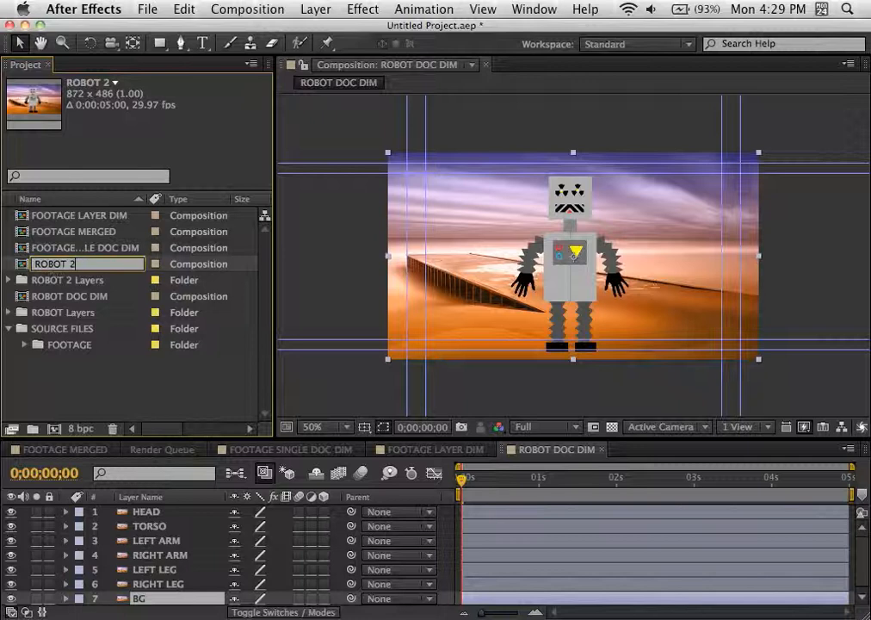
pyautogui.press('BackSpace')
pyautogui.write('LAY')
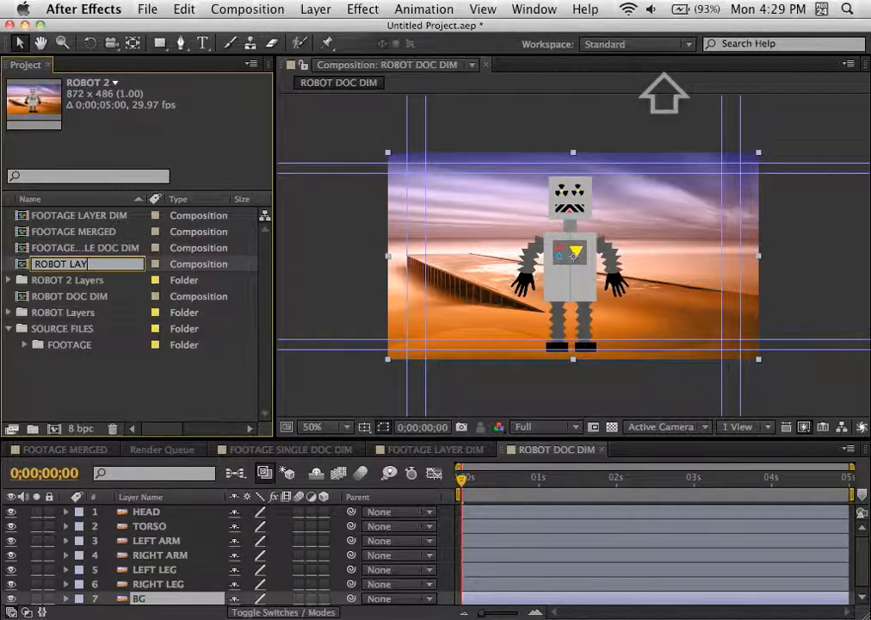
pyautogui.write('ER DIM')
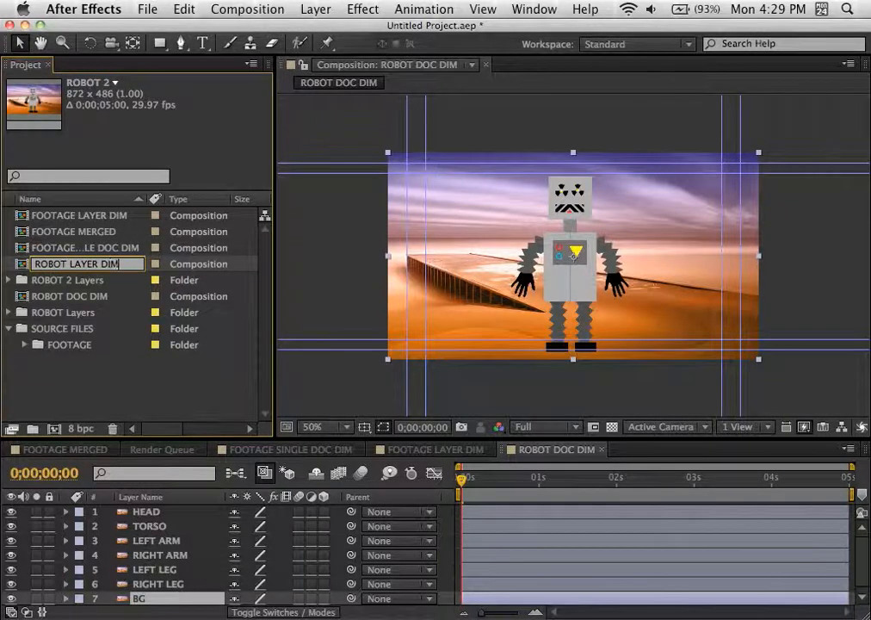
pyautogui.press('Return')
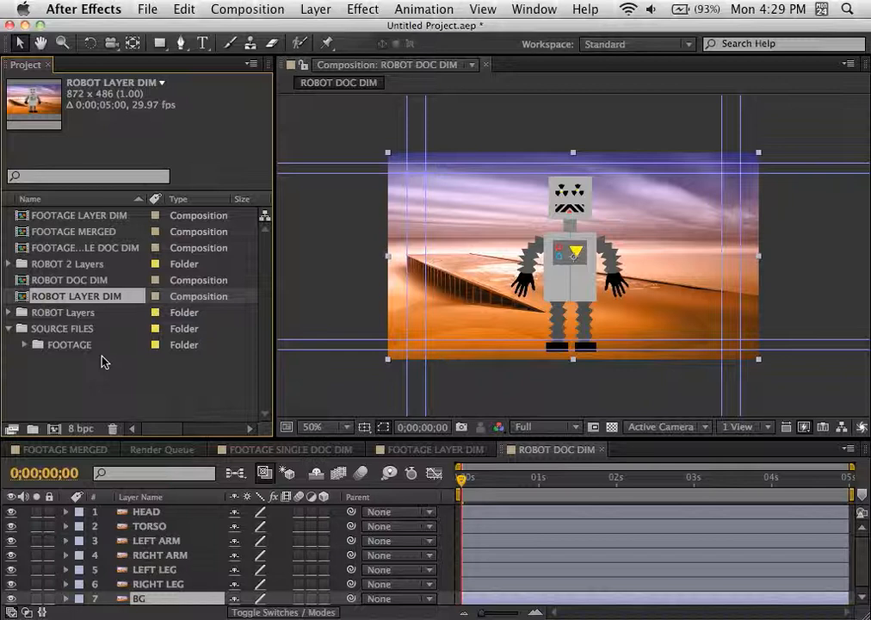
# Step: Move the ROBOT Layers and ROBOT 2 Layers folders into the SOURCE FILES folder and collapse it
pyautogui.click(24, 315)
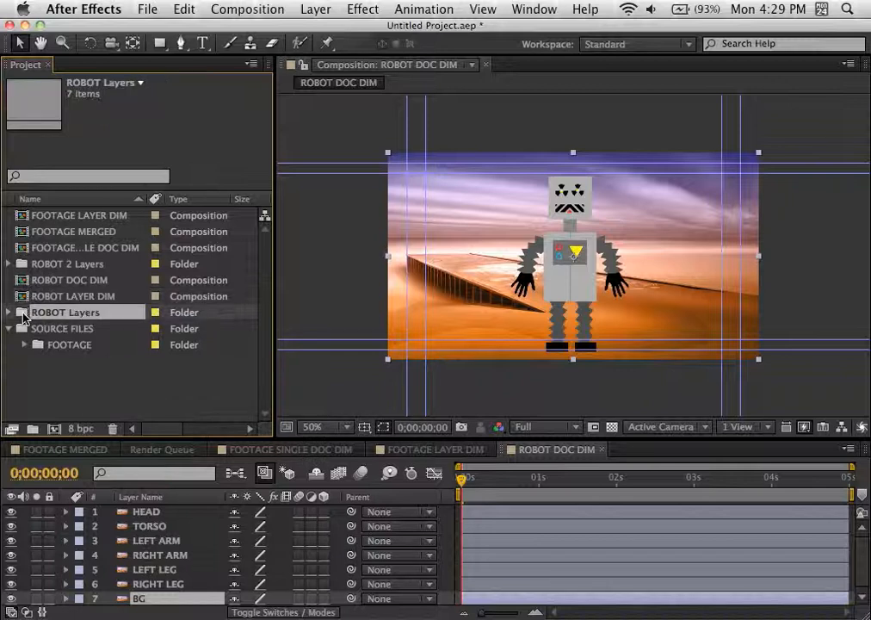
pyautogui.keyDown('super'); pyautogui.click(24, 263); pyautogui.keyUp('super')
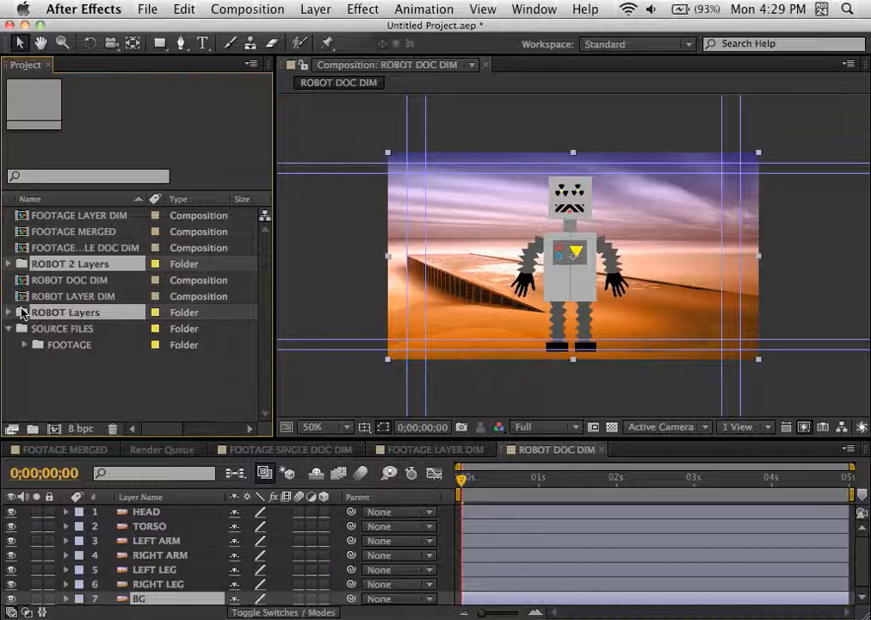
pyautogui.keyDown('super'); pyautogui.click(21, 329); pyautogui.keyUp('super')
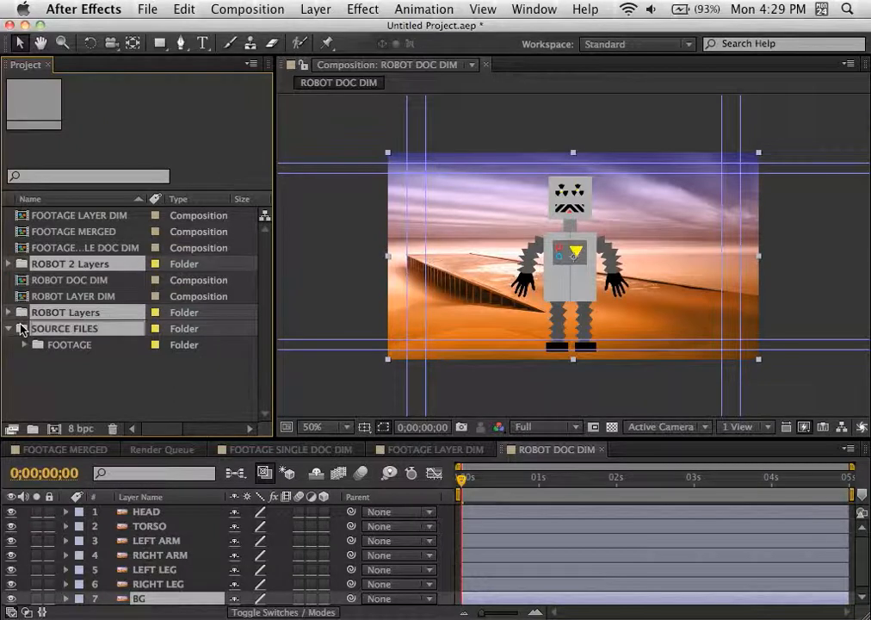
pyautogui.moveTo(22, 328); pyautogui.dragTo(24, 328)
pyautogui.click(54, 365)
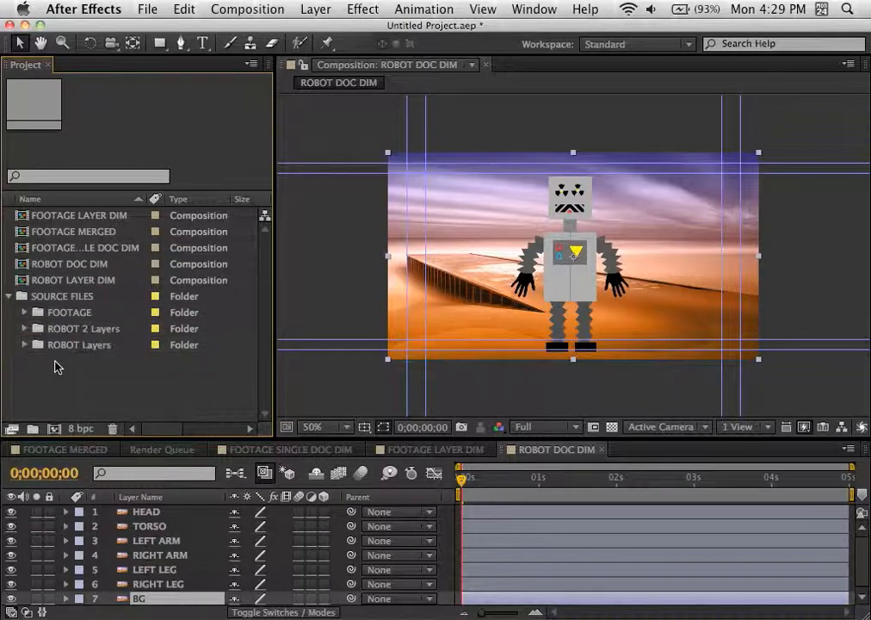
pyautogui.click(8, 296)
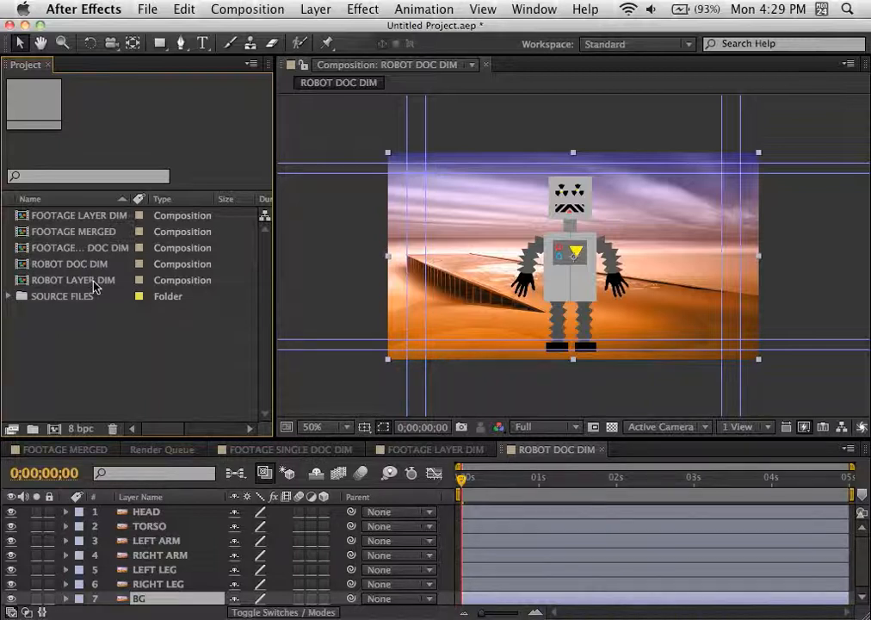
# Step: Open the ROBOT LAYER DIM composition and select its layers one by one from HEAD to RIGHT LEG to examine their bounding boxes and anchor points
pyautogui.doubleClick(22, 284)
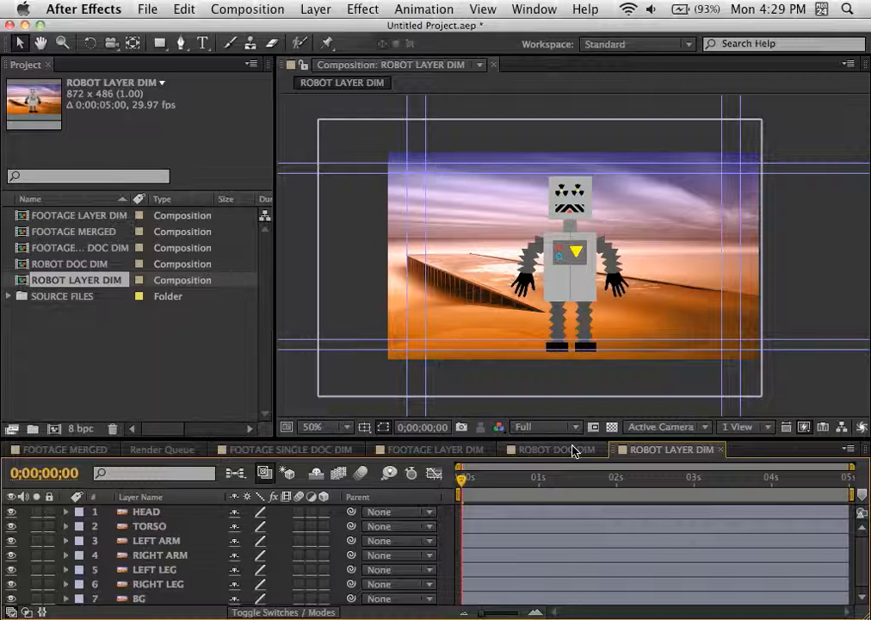
pyautogui.click(147, 513)
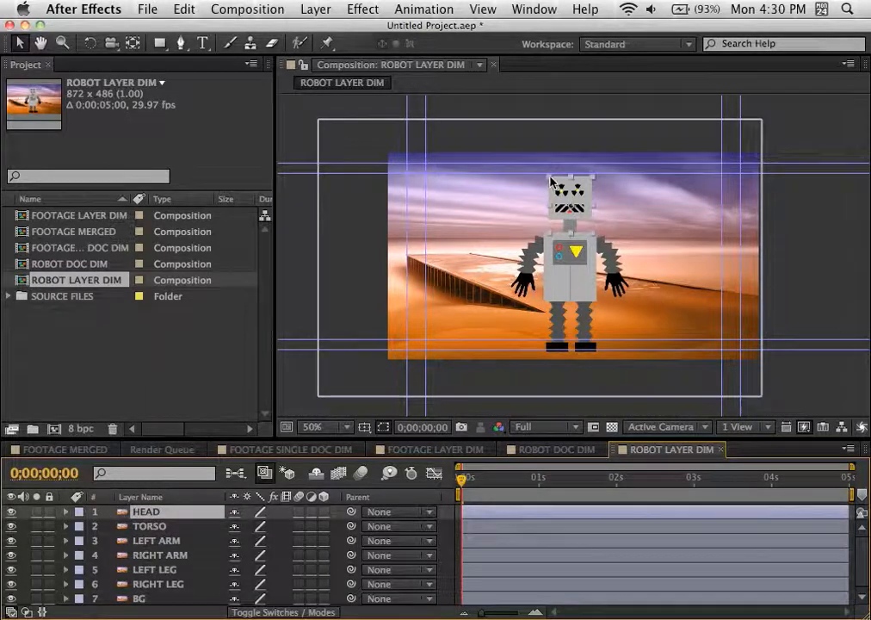
pyautogui.click(159, 527)
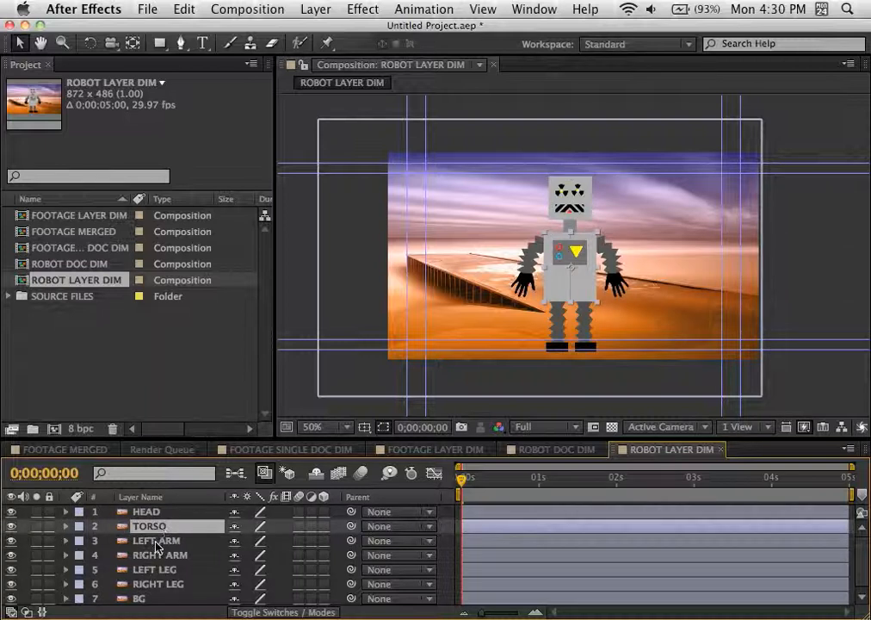
pyautogui.click(159, 542)
pyautogui.click(158, 556)
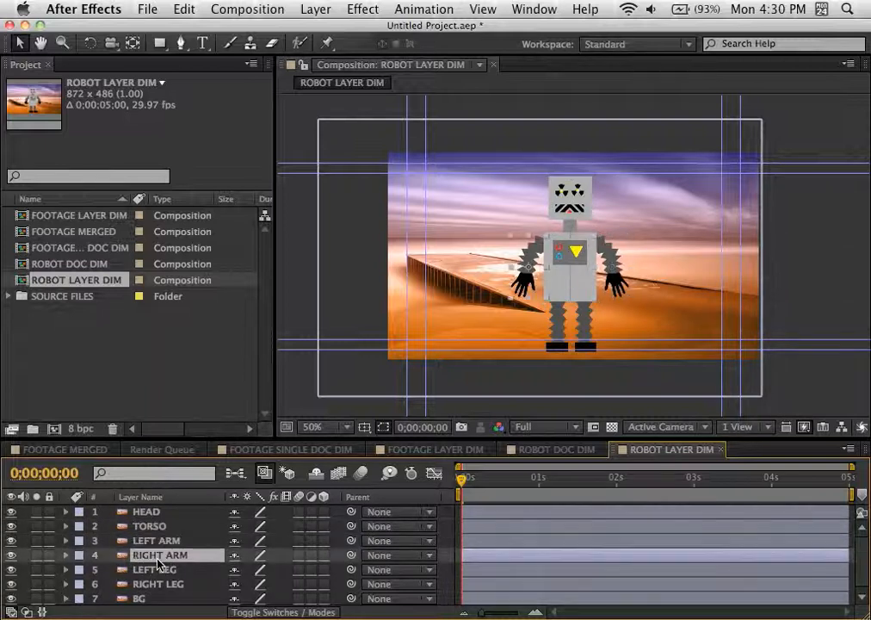
pyautogui.click(159, 570)
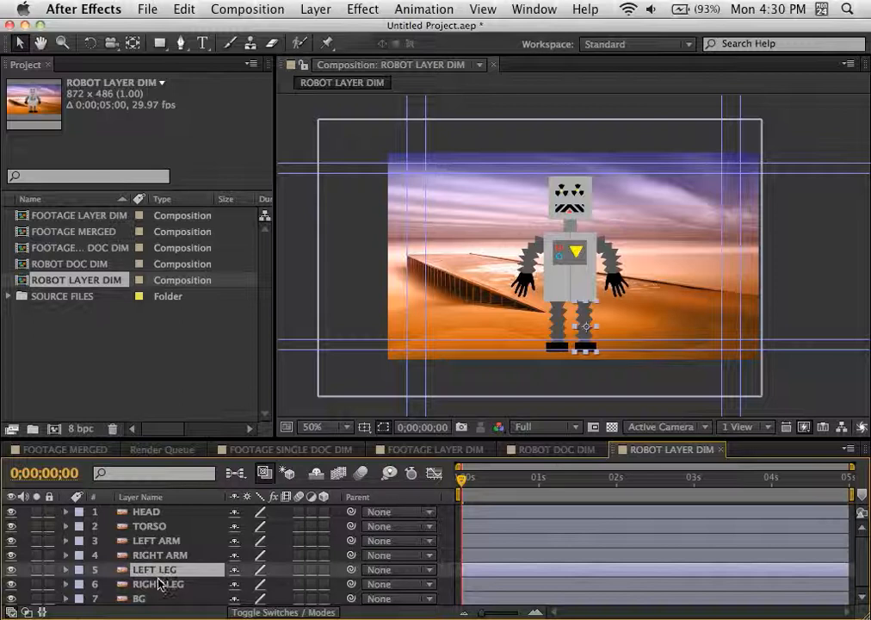
pyautogui.click(159, 585)
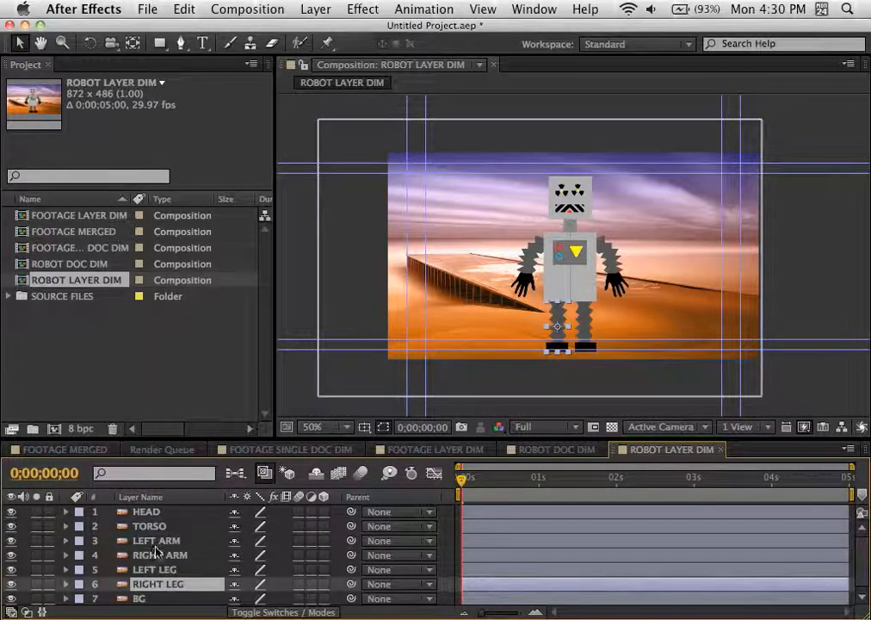
# Step: Select the robot's head, arms, torso and legs individually on the ROBOT LAYER DIM canvas to check which layer each body part belongs to
pyautogui.click(152, 512)
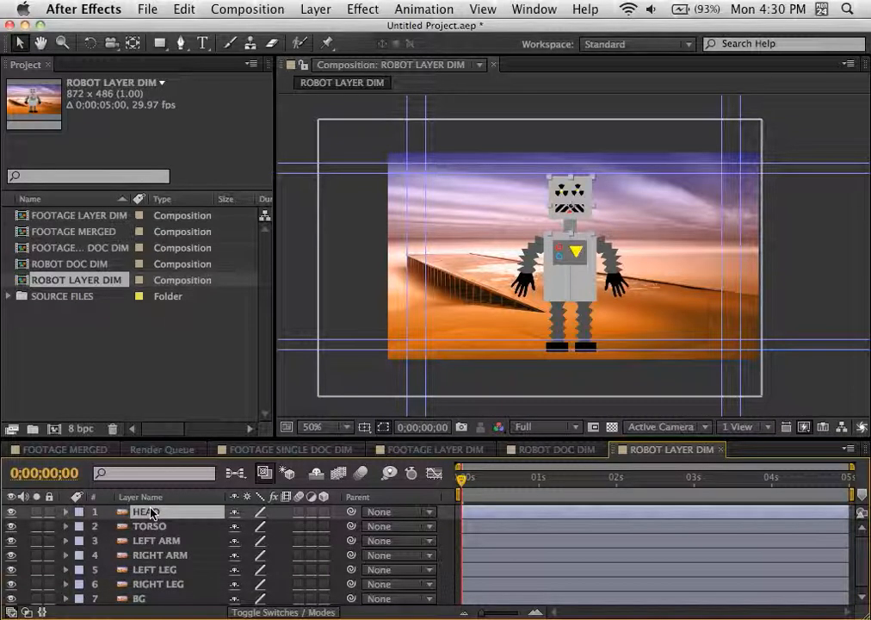
pyautogui.click(528, 265)
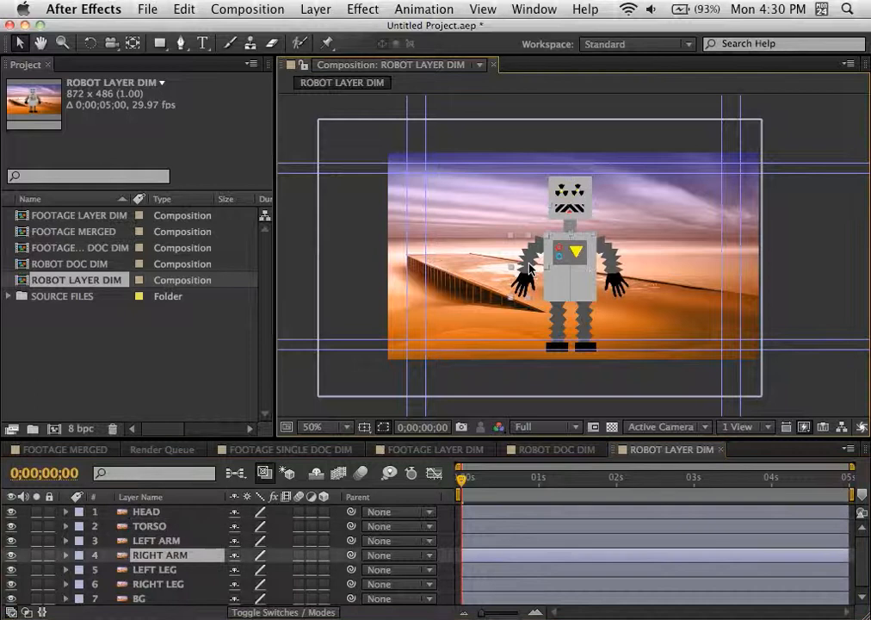
pyautogui.click(613, 272)
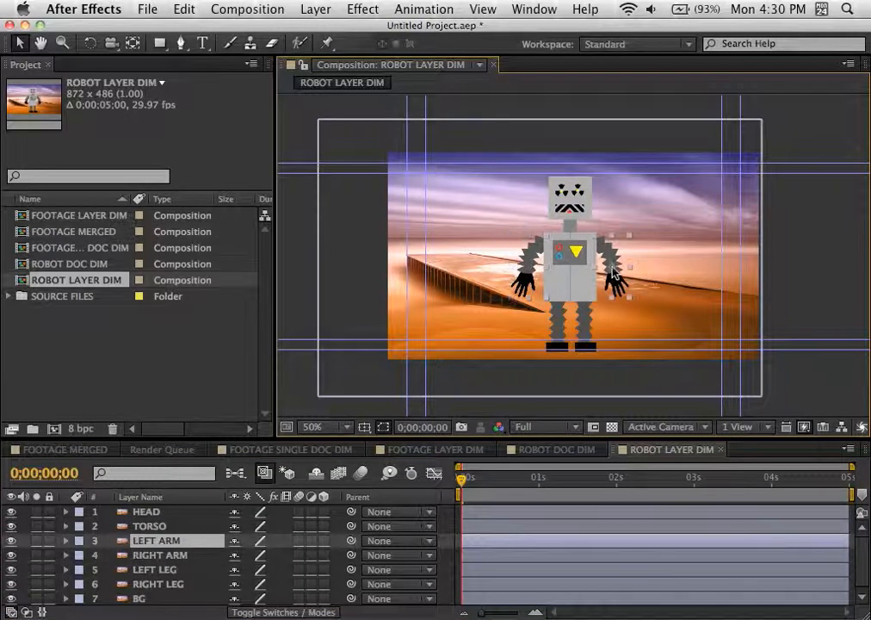
pyautogui.click(564, 288)
pyautogui.click(555, 331)
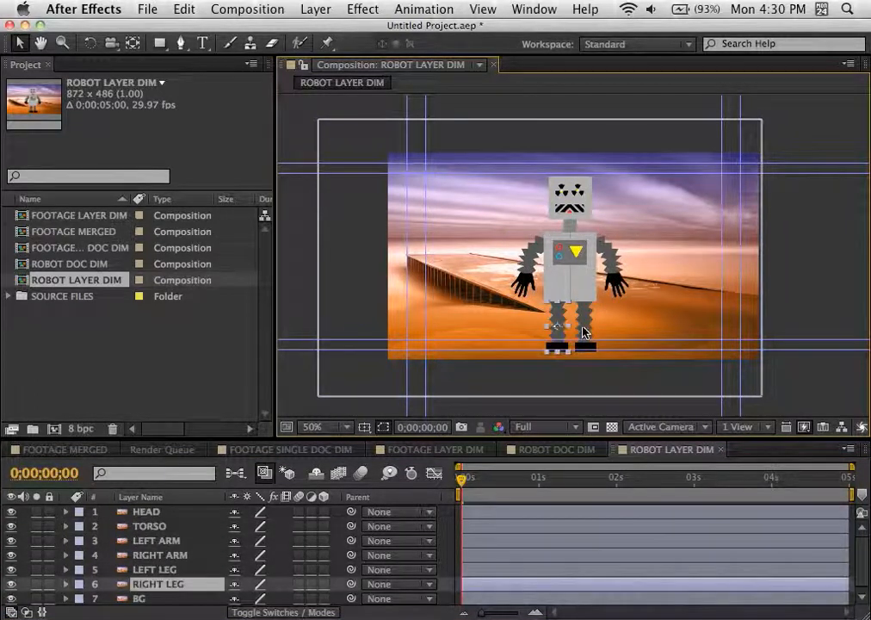
pyautogui.click(583, 332)
pyautogui.click(569, 208)
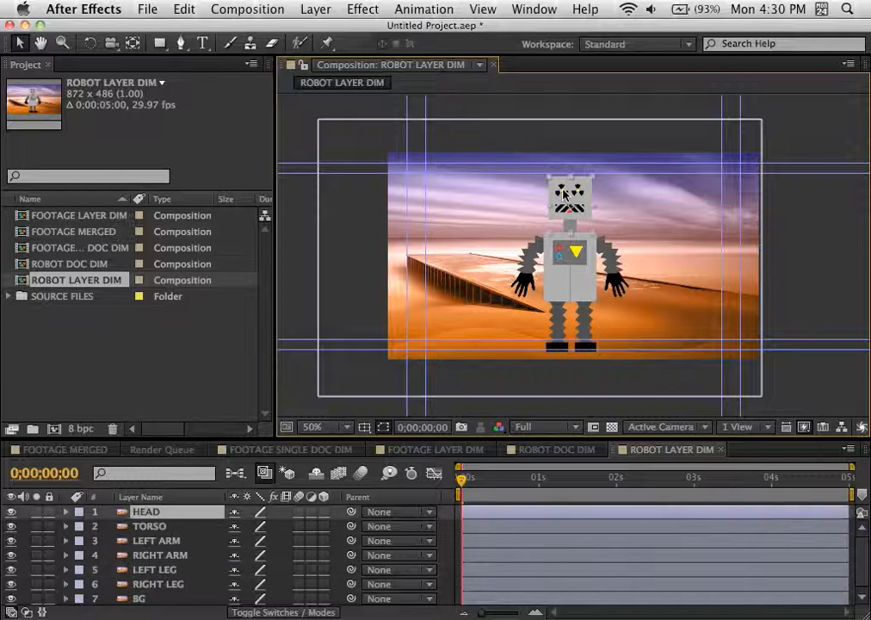
pyautogui.click(534, 254)
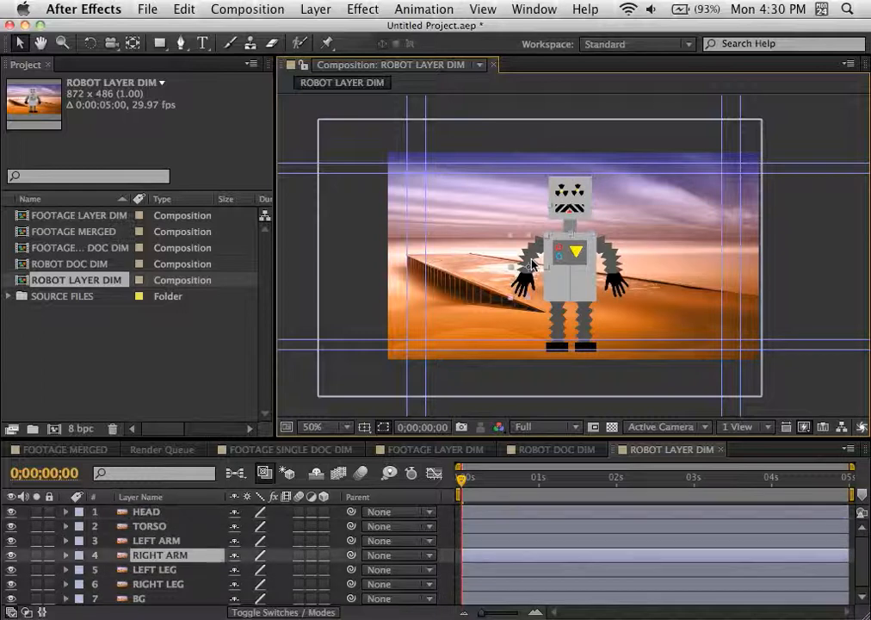
pyautogui.click(608, 265)
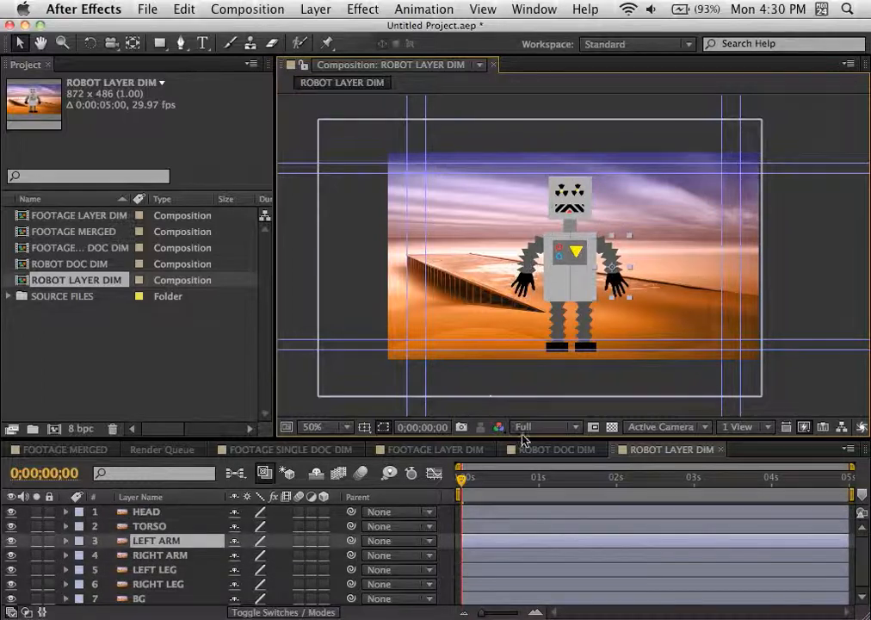
# Step: Compare the HEAD layer's bounds in ROBOT DOC DIM with the left leg's bounds in ROBOT LAYER DIM
pyautogui.click(557, 451)
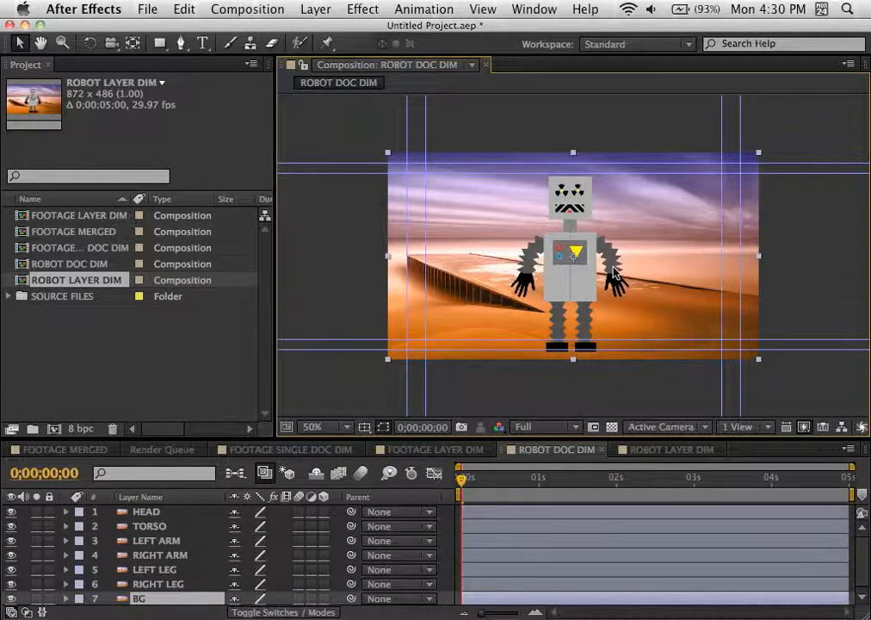
pyautogui.click(140, 514)
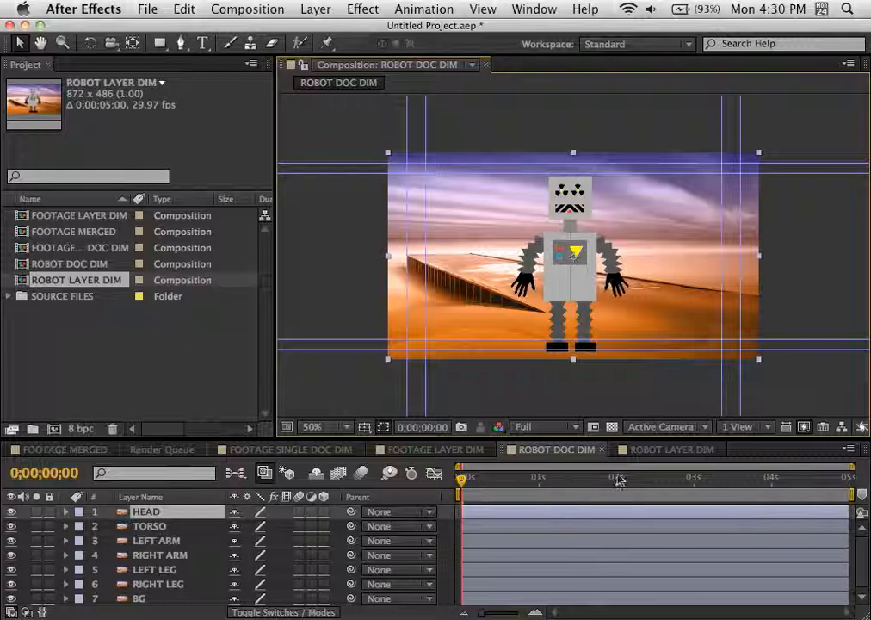
pyautogui.click(652, 449)
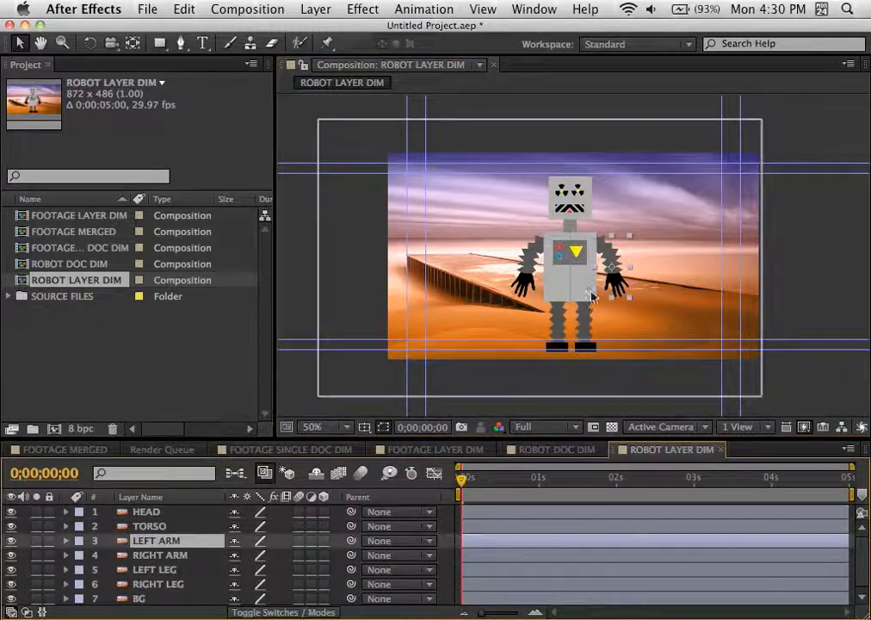
pyautogui.click(587, 328)
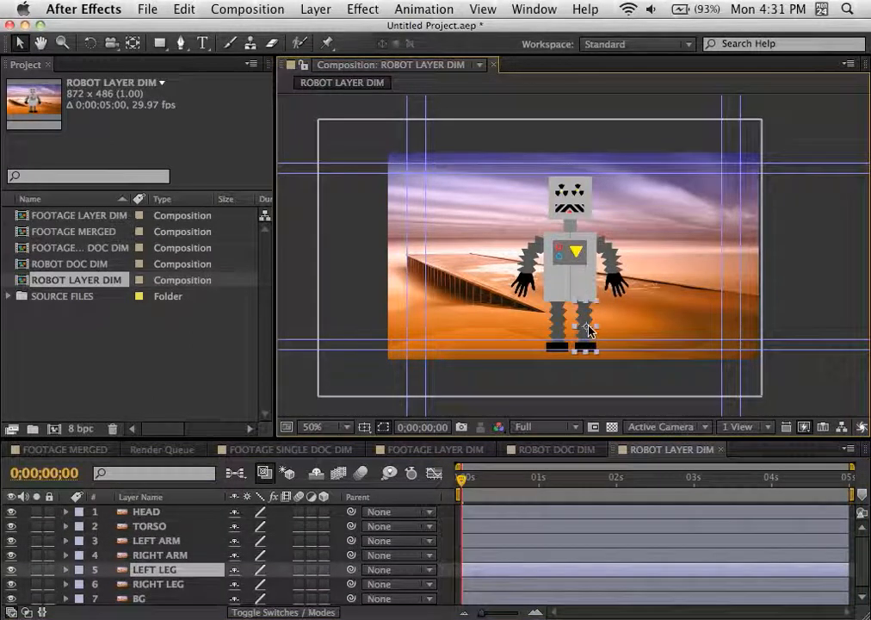